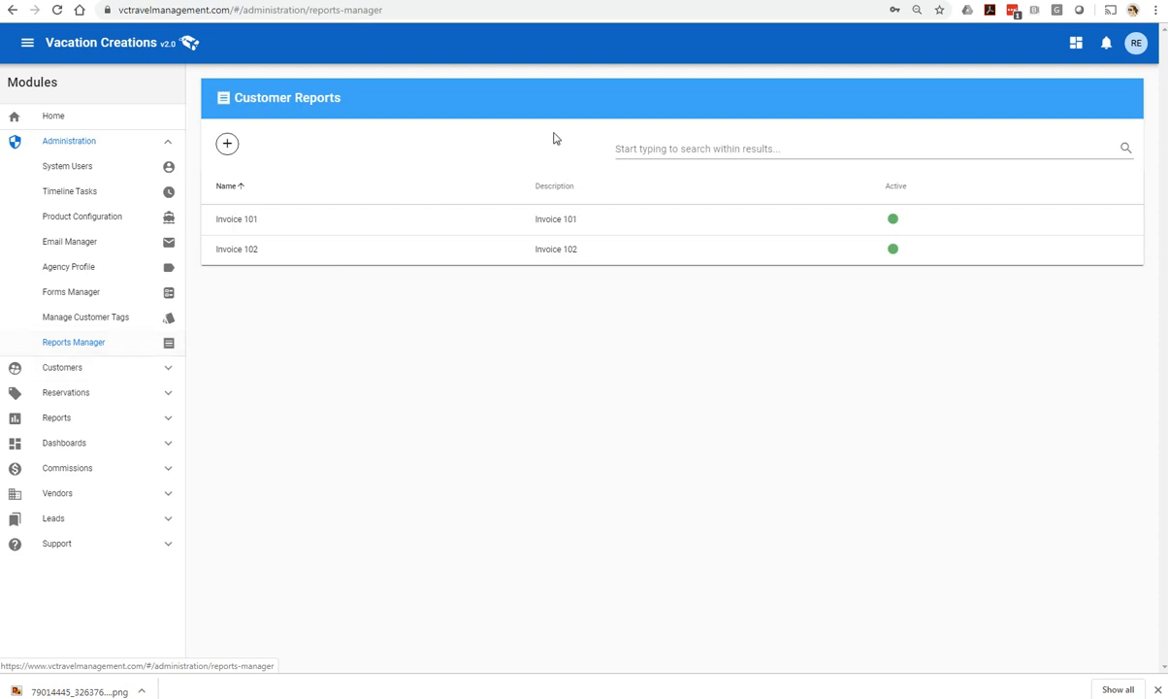
- Create a new customer report named "Hilton Head test invoice"
{"action": "left_click", "coordinate": [227, 144]}
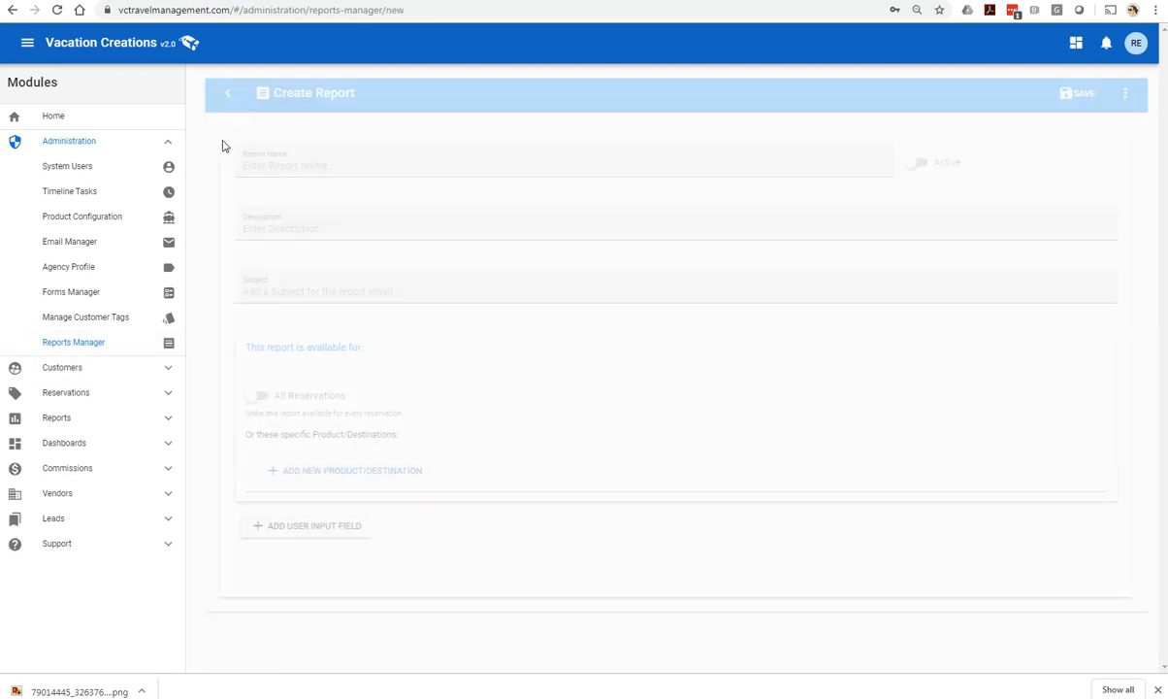
{"action": "left_click", "coordinate": [291, 164]}
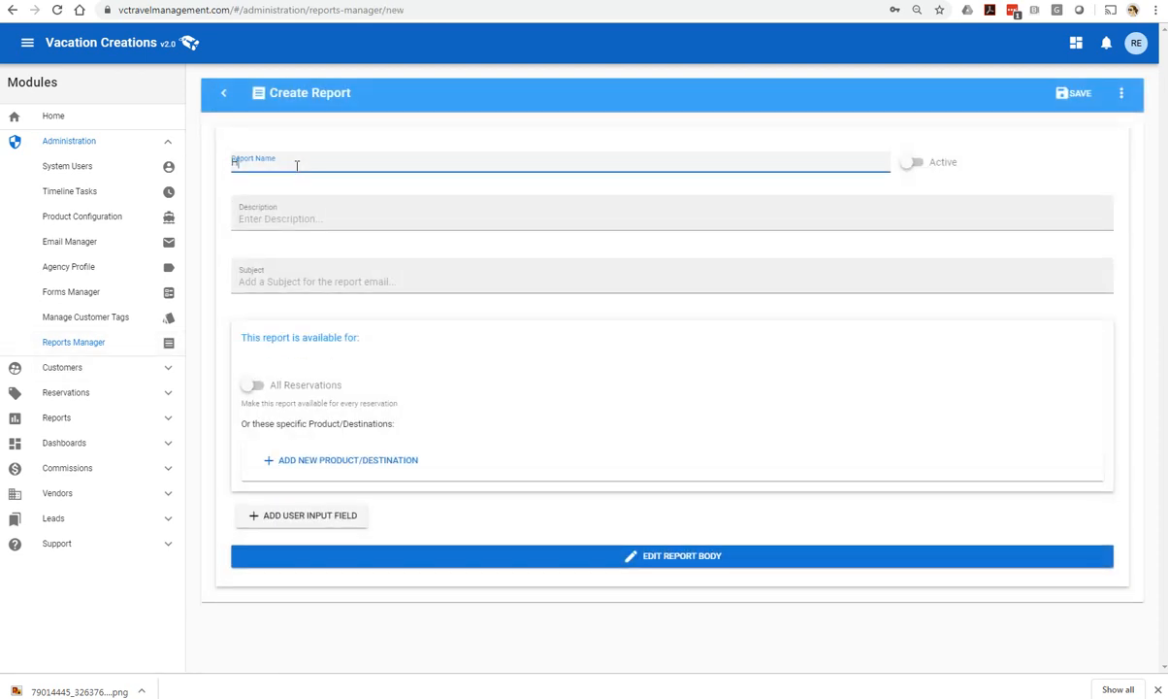
{"action": "type", "text": "Hilton Head "}
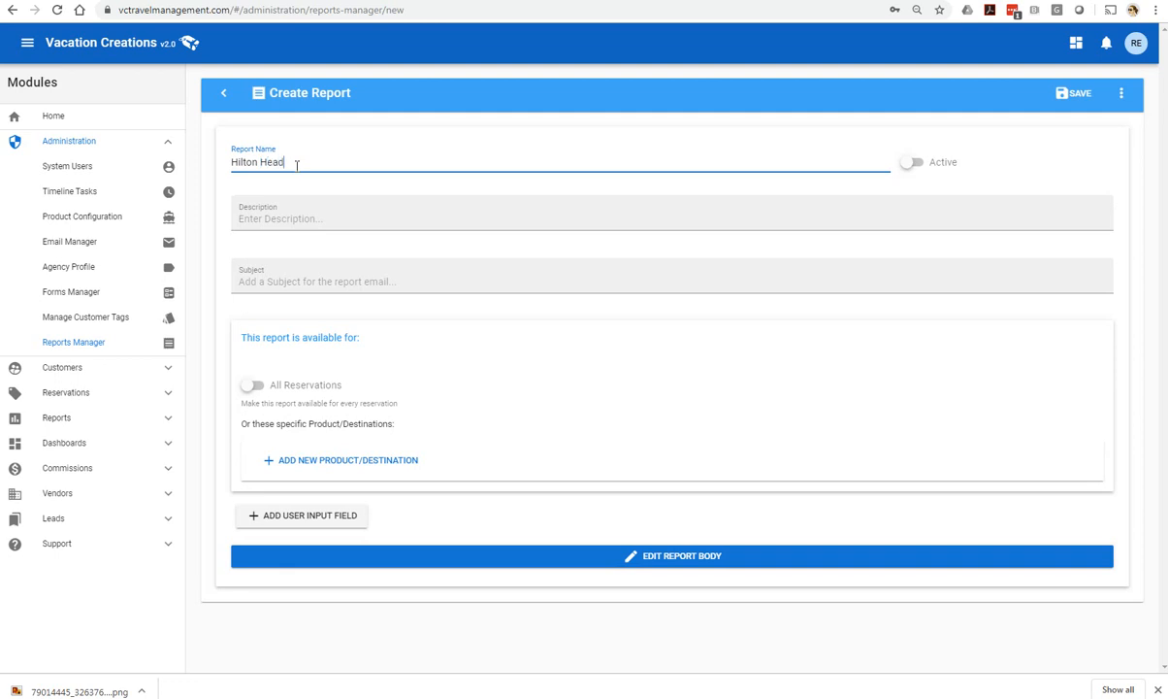
{"action": "type", "text": "test invoice"}
- Set the report's description to "invoice for reservation" and its email subject to "Hilton Head Vacation"
{"action": "left_click", "coordinate": [286, 217]}
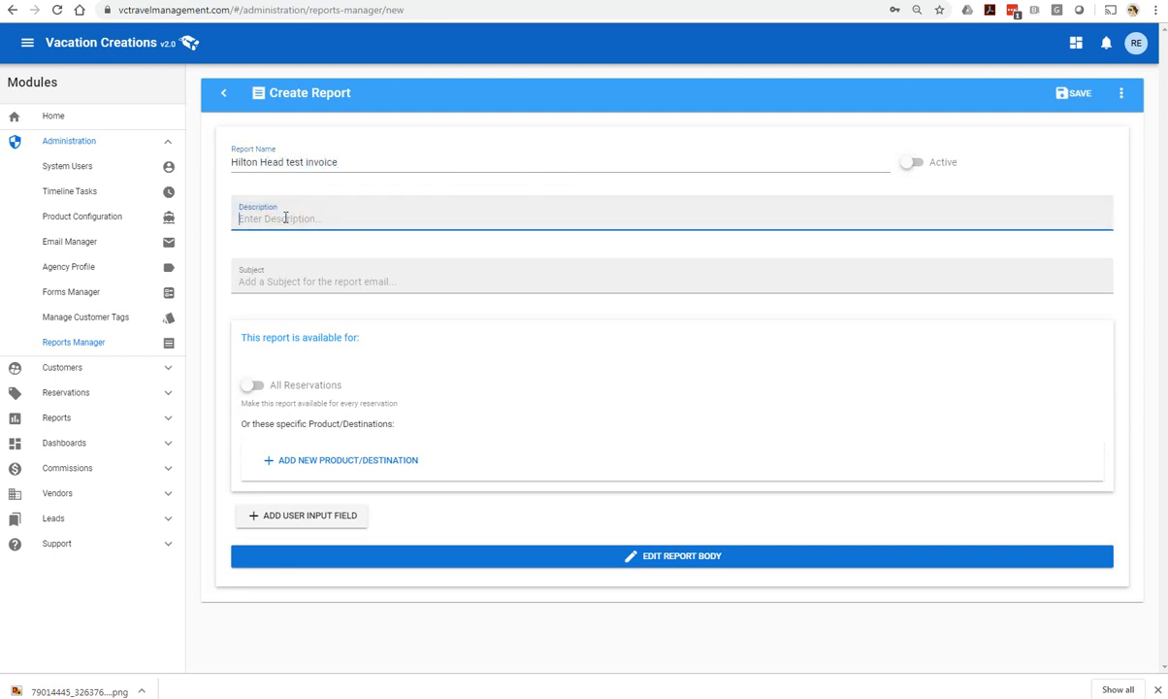
{"action": "type", "text": "invoice for"}
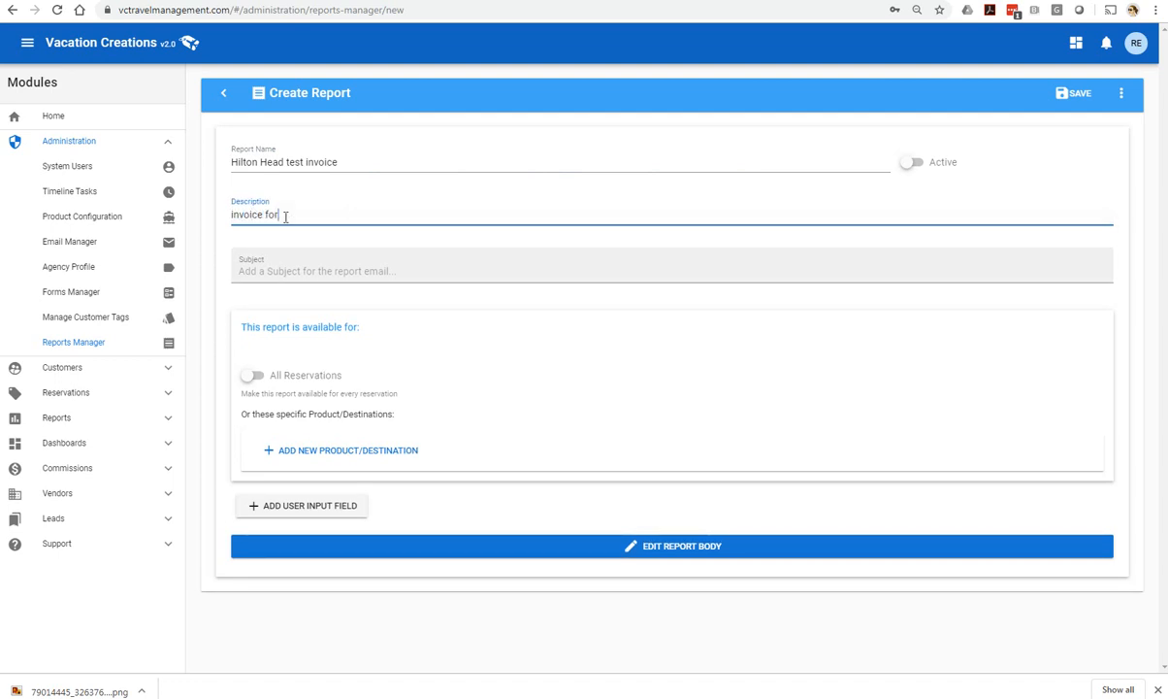
{"action": "type", "text": " reservation"}
{"action": "left_click", "coordinate": [255, 267]}
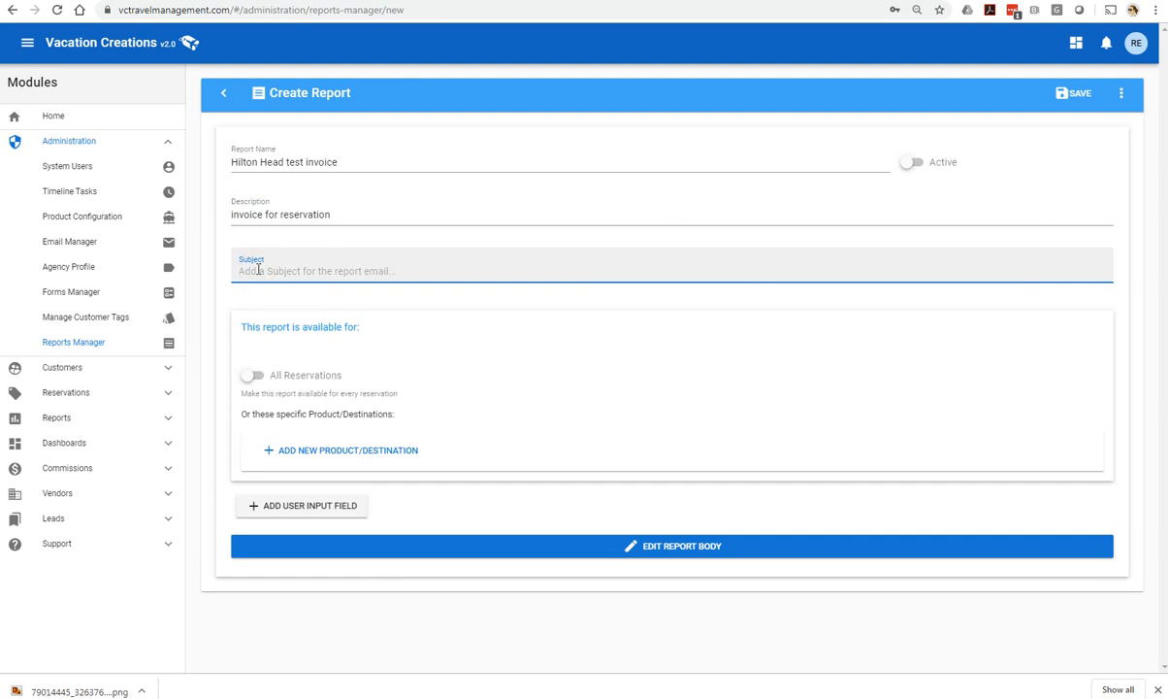
{"action": "type", "text": "Hiilton"}
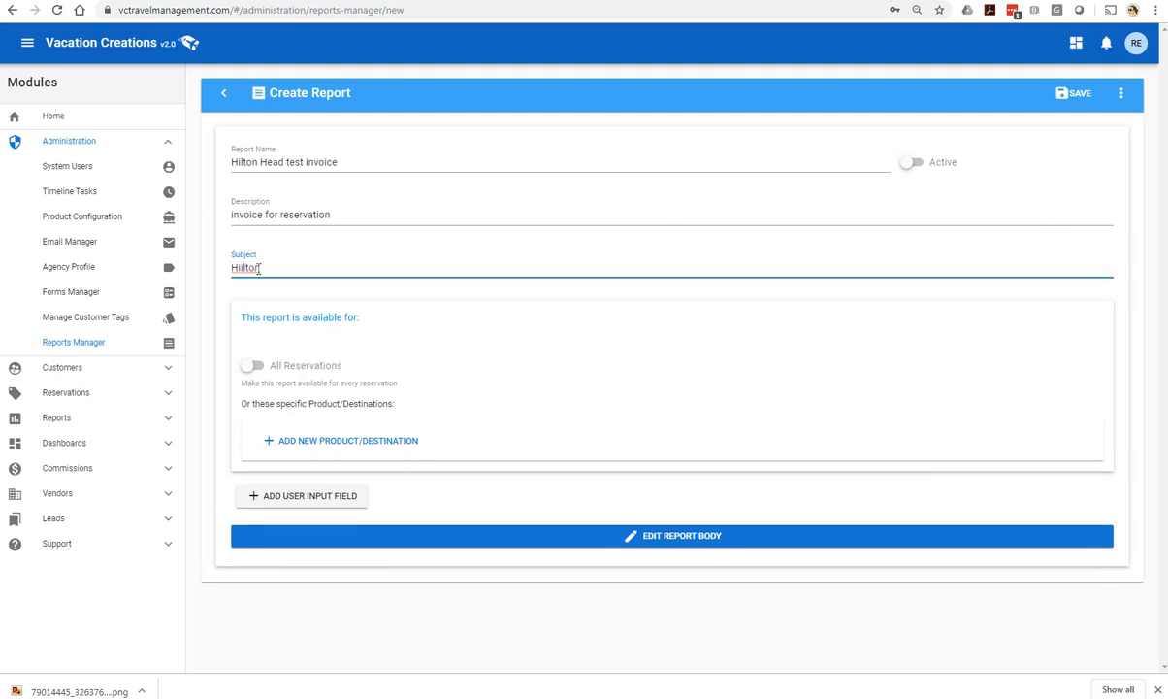
{"action": "key", "text": "BackSpace"}
{"action": "type", "text": "Head Vacation"}
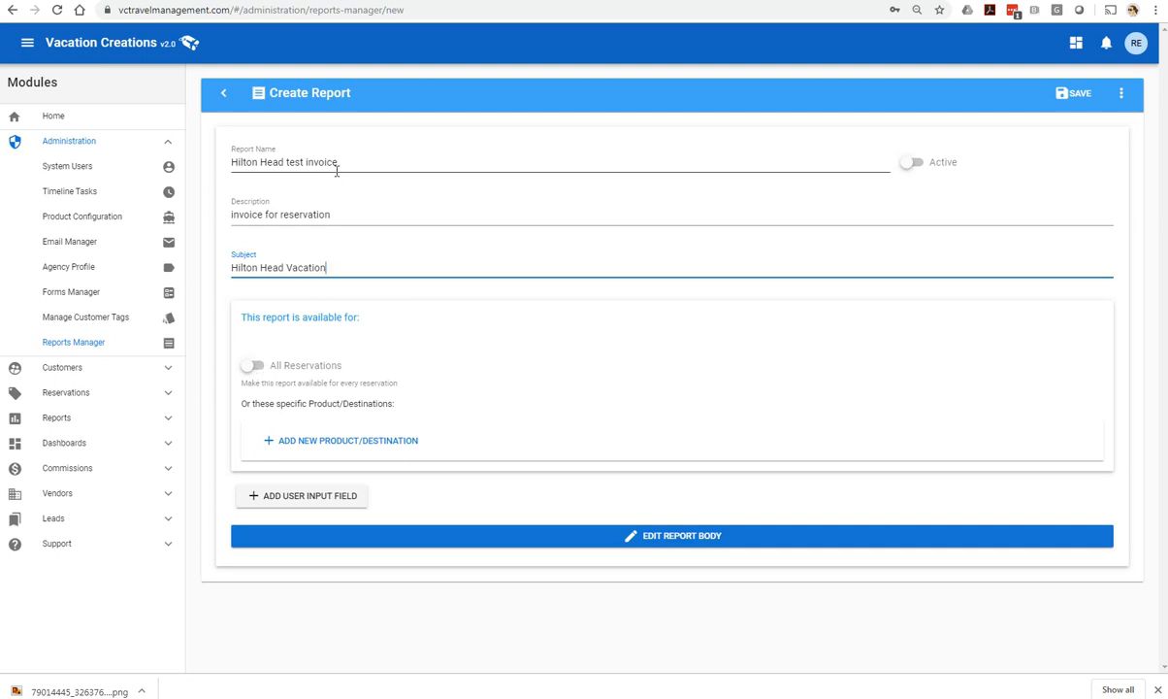
- Make the report available for the product Disney with the destination Disney's Hilton Head
{"action": "left_click", "coordinate": [334, 439]}
{"action": "left_click", "coordinate": [334, 444]}
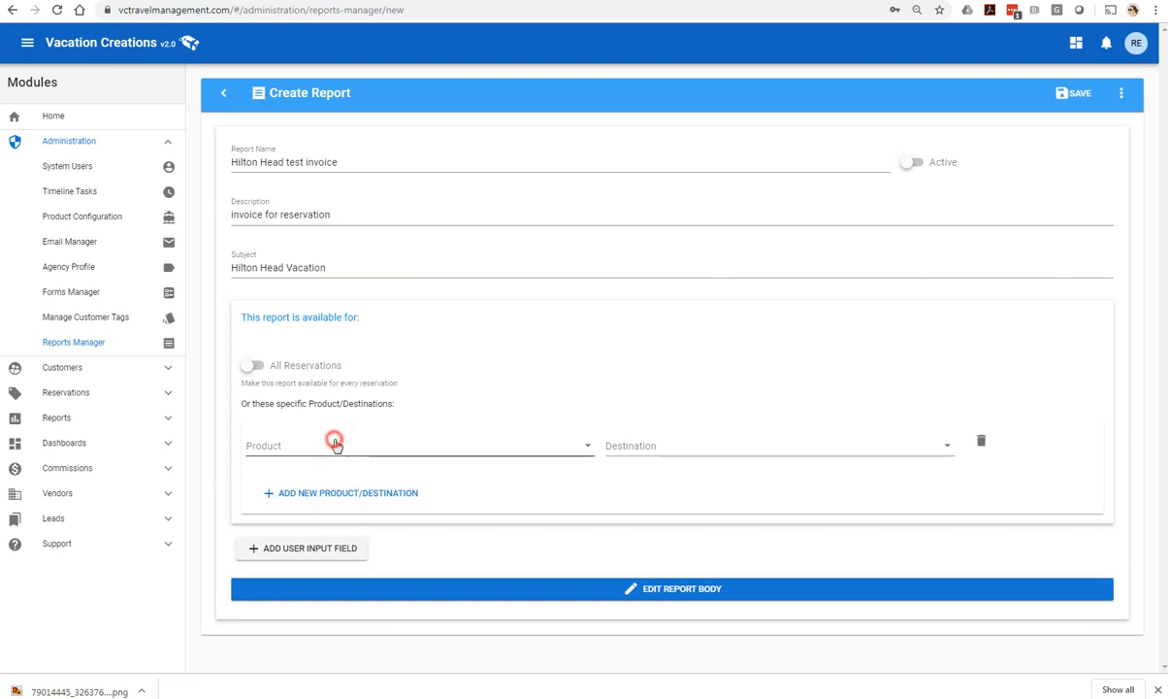
{"action": "left_click", "coordinate": [476, 452]}
{"action": "left_click", "coordinate": [616, 448]}
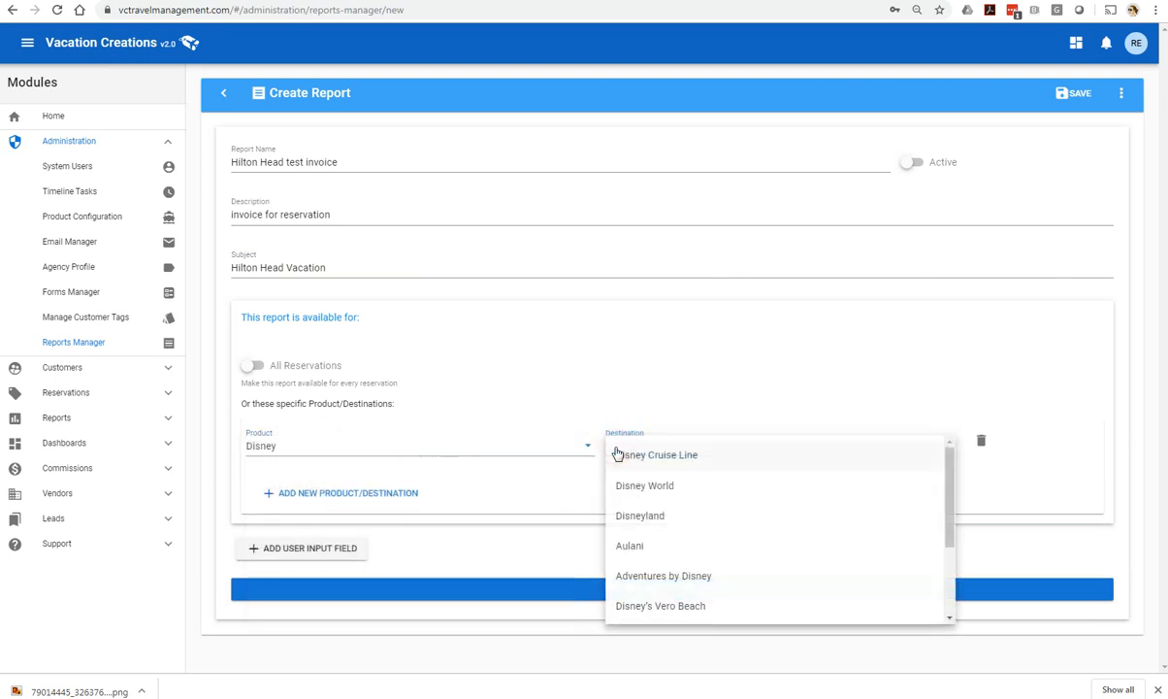
{"action": "scroll", "coordinate": [659, 543], "scroll_direction": "down", "scroll_amount": 1}
{"action": "left_click", "coordinate": [654, 564]}
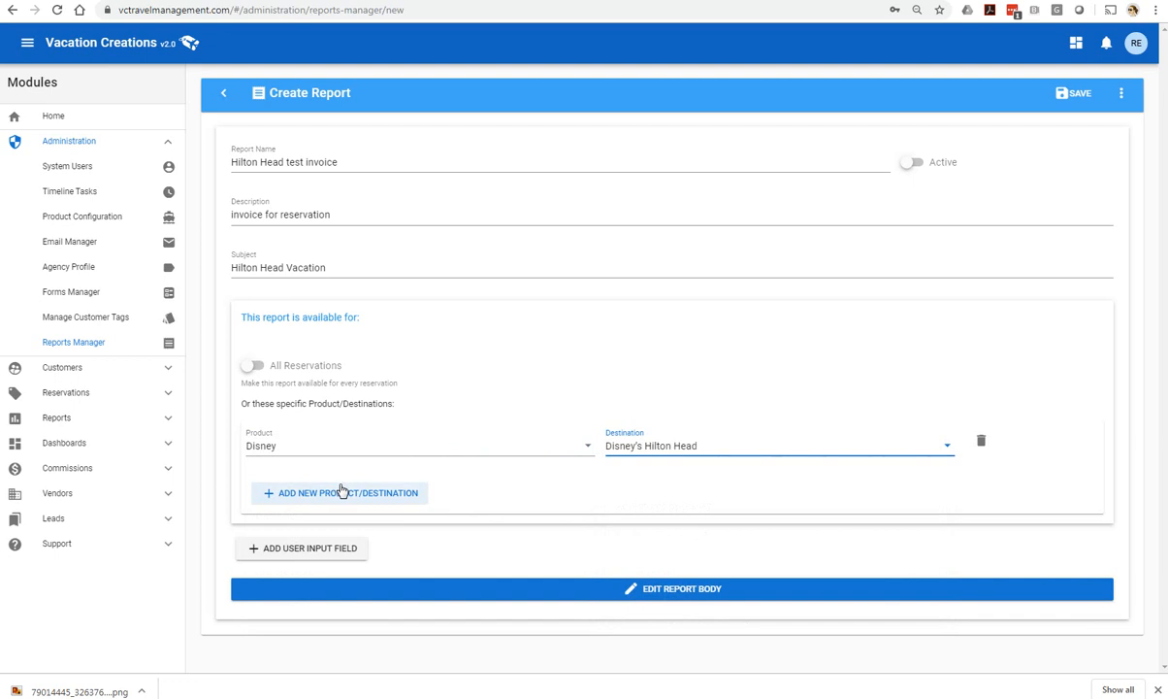
- Add a user input field named "Invoice number" to the report
{"action": "left_click", "coordinate": [321, 549]}
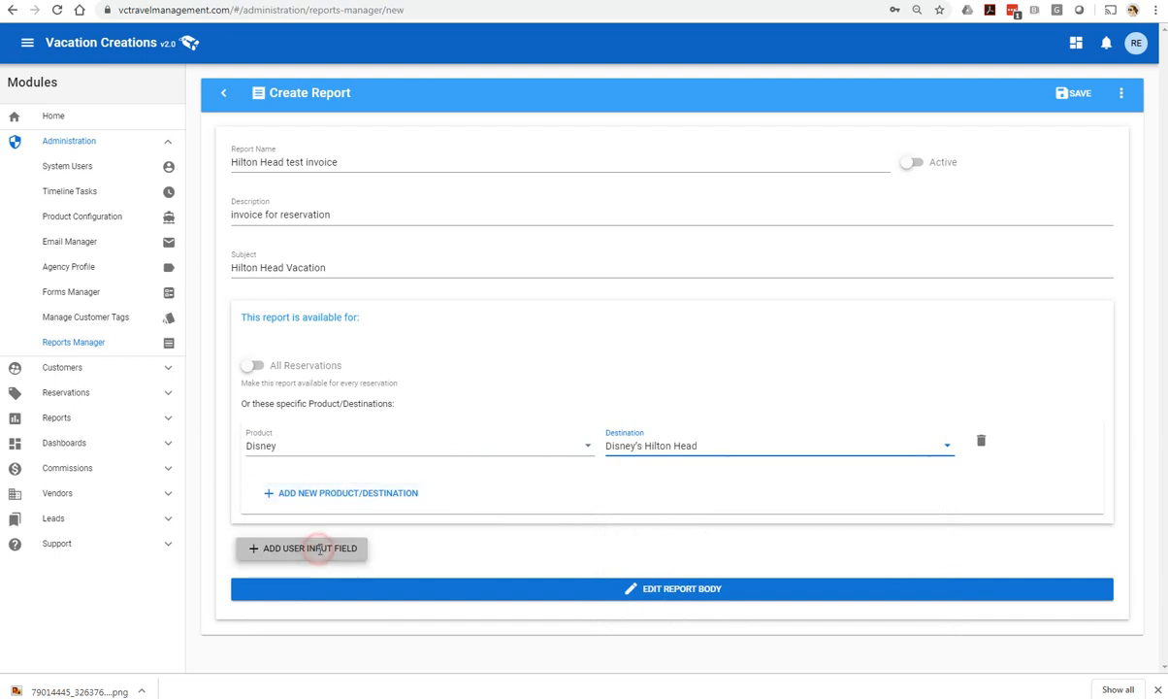
{"action": "left_click", "coordinate": [345, 557]}
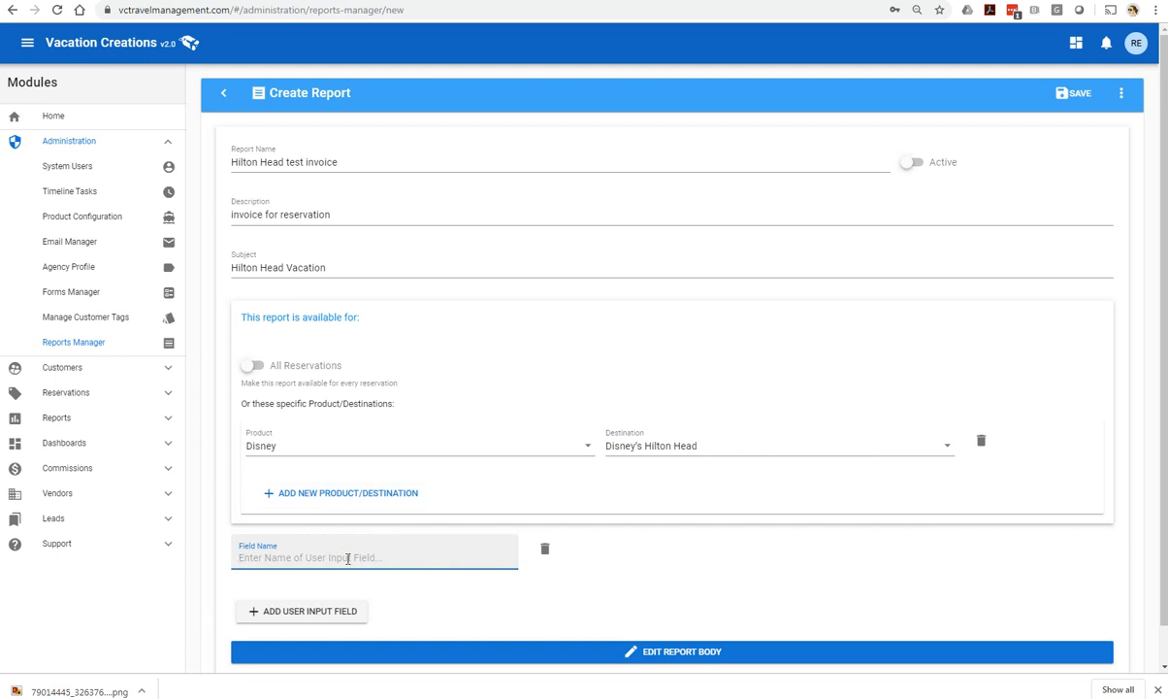
{"action": "type", "text": "Invoice"}
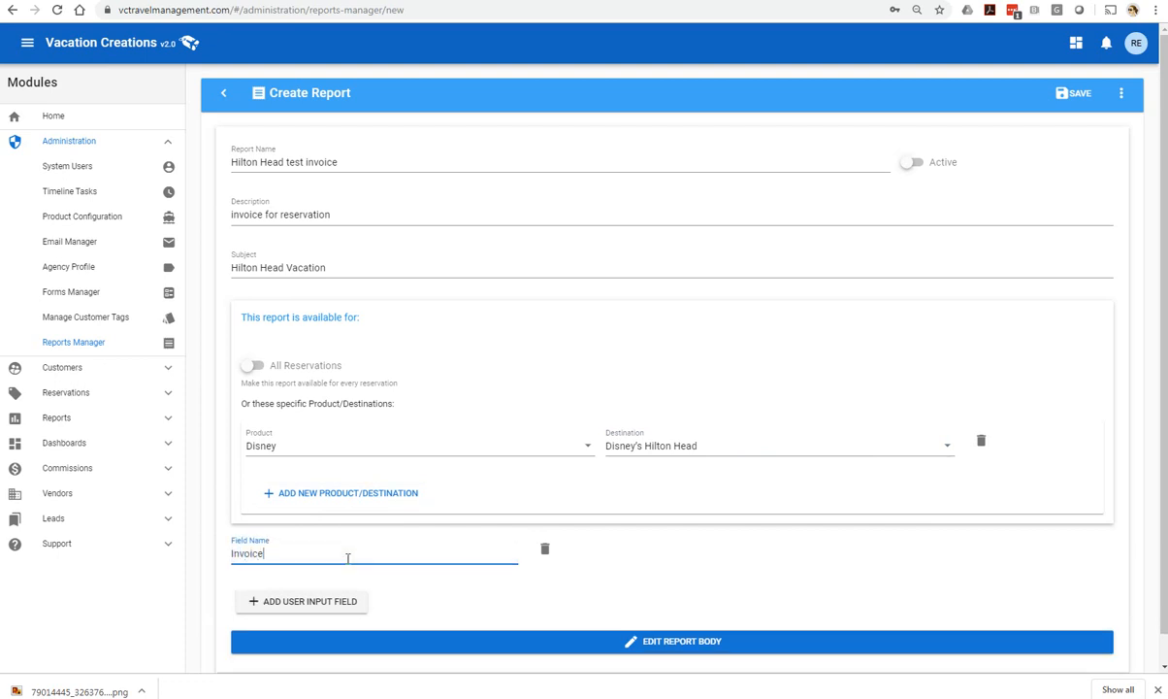
{"action": "type", "text": " number"}
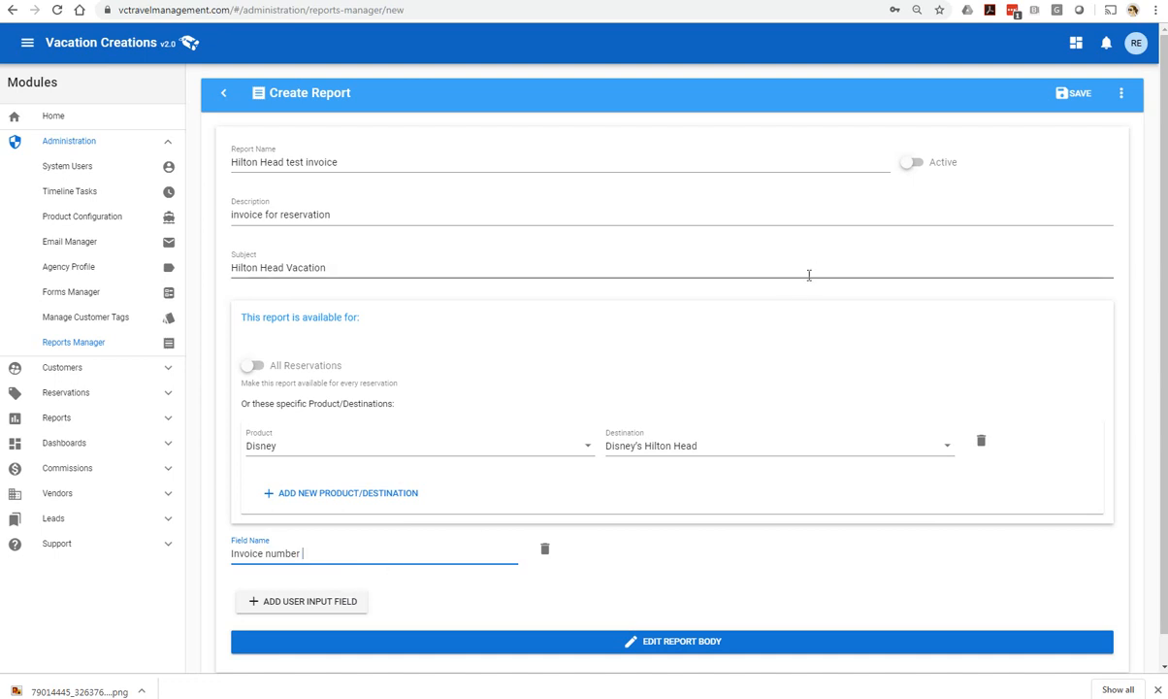
- Open the report body for editing and insert the Lighthouse.jpg image above the default text
{"action": "left_click", "coordinate": [660, 641]}
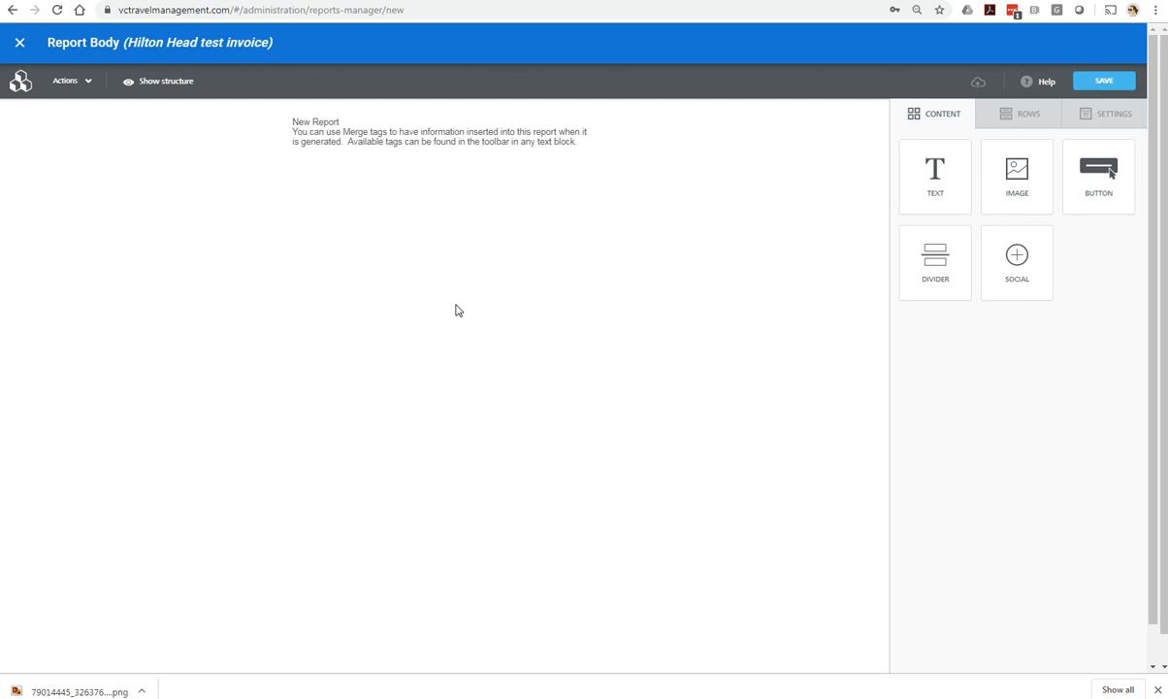
{"action": "left_click_drag", "start_coordinate": [1019, 173], "coordinate": [429, 120]}
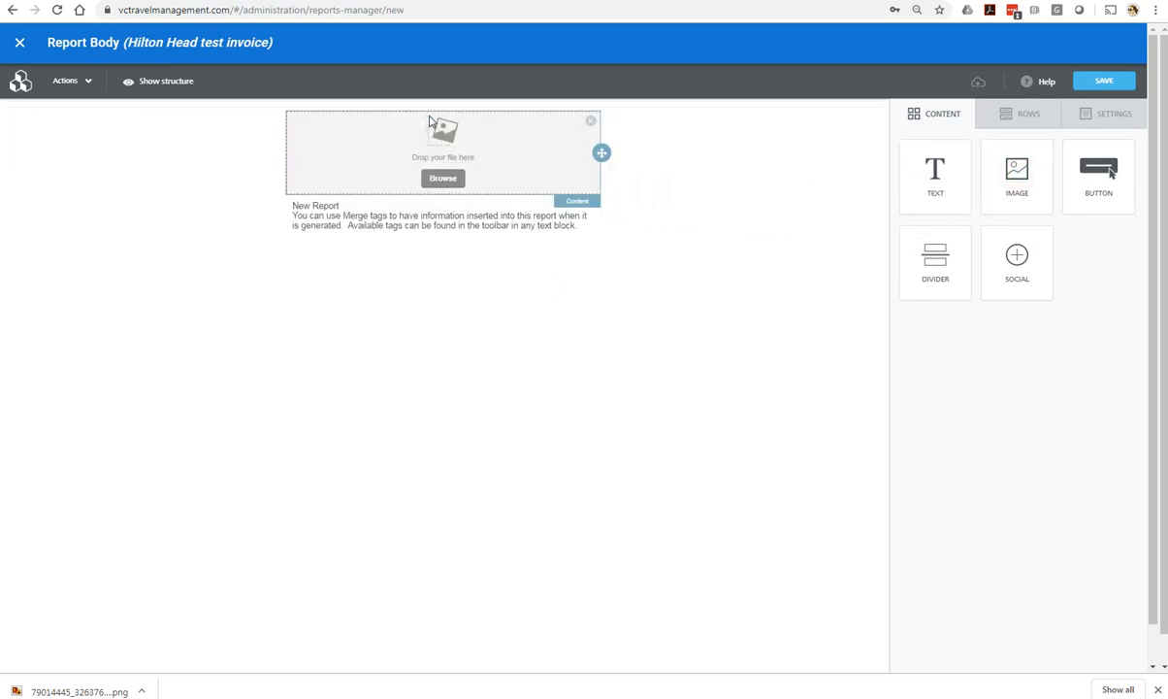
{"action": "left_click", "coordinate": [450, 180]}
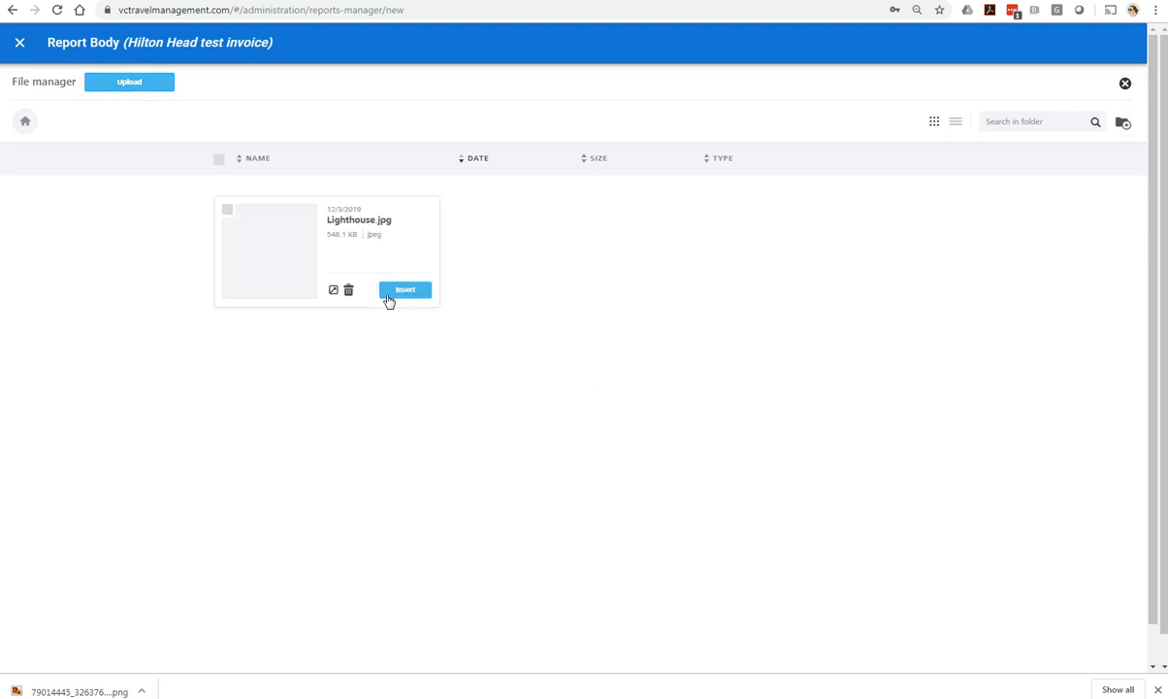
{"action": "left_click", "coordinate": [409, 293]}
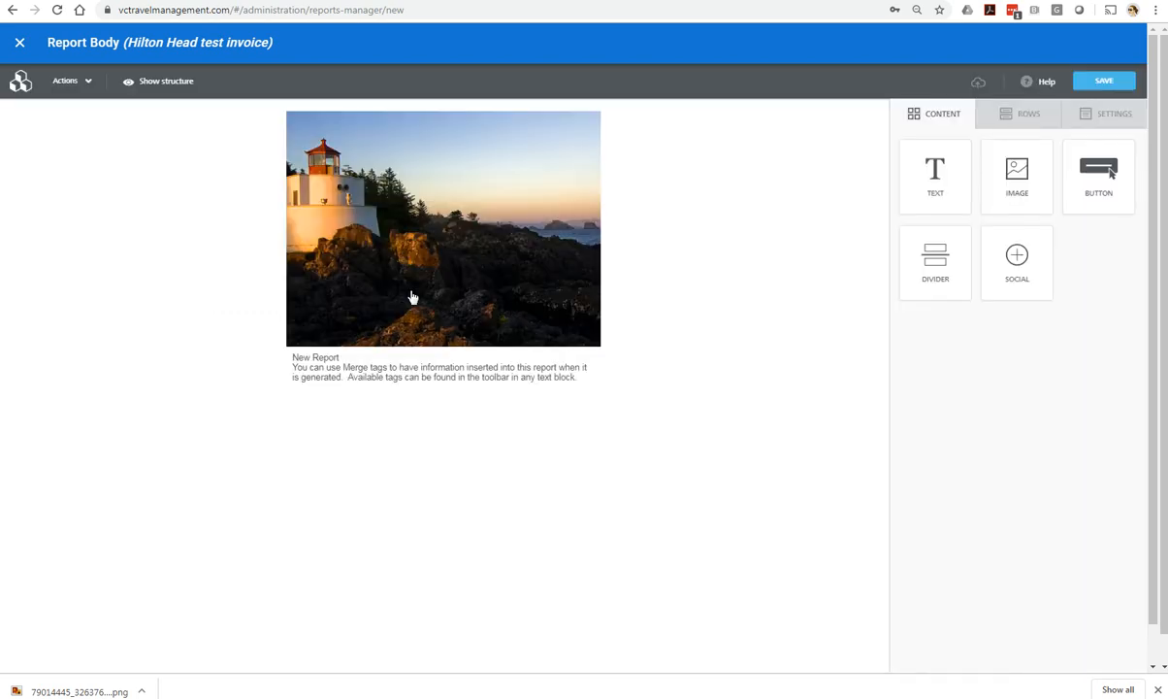
- Replace the default text below the image with "Hi," followed by the Customer First Name merge tag
{"action": "left_click", "coordinate": [359, 361]}
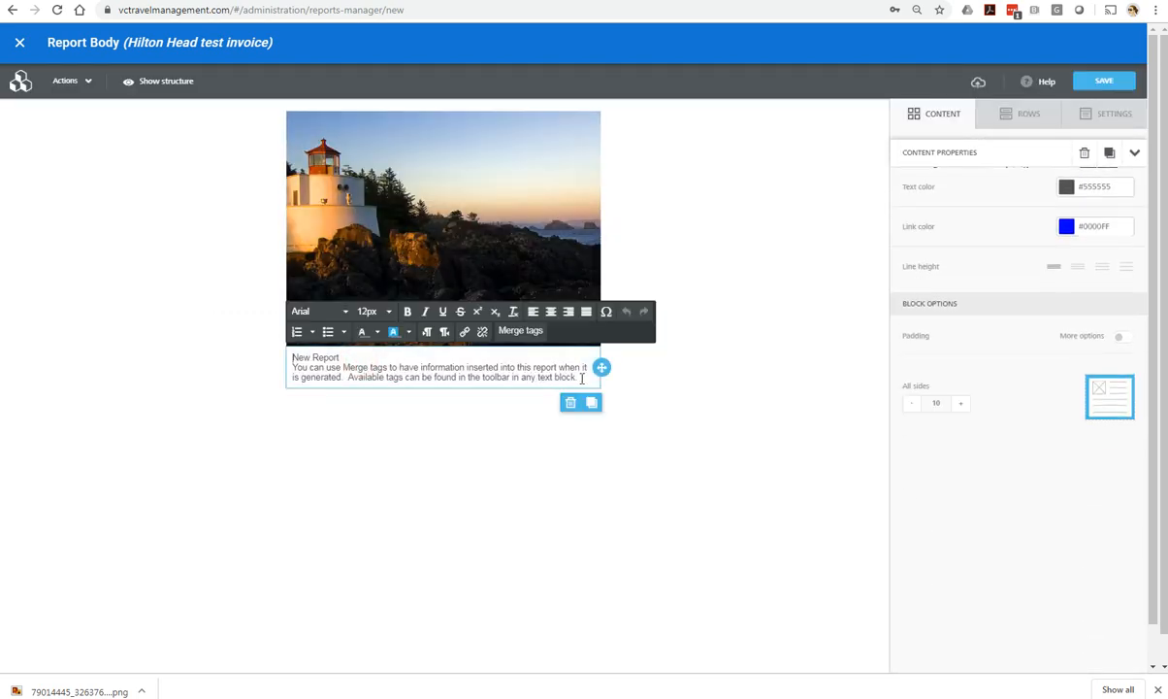
{"action": "left_click_drag", "start_coordinate": [580, 377], "coordinate": [284, 354]}
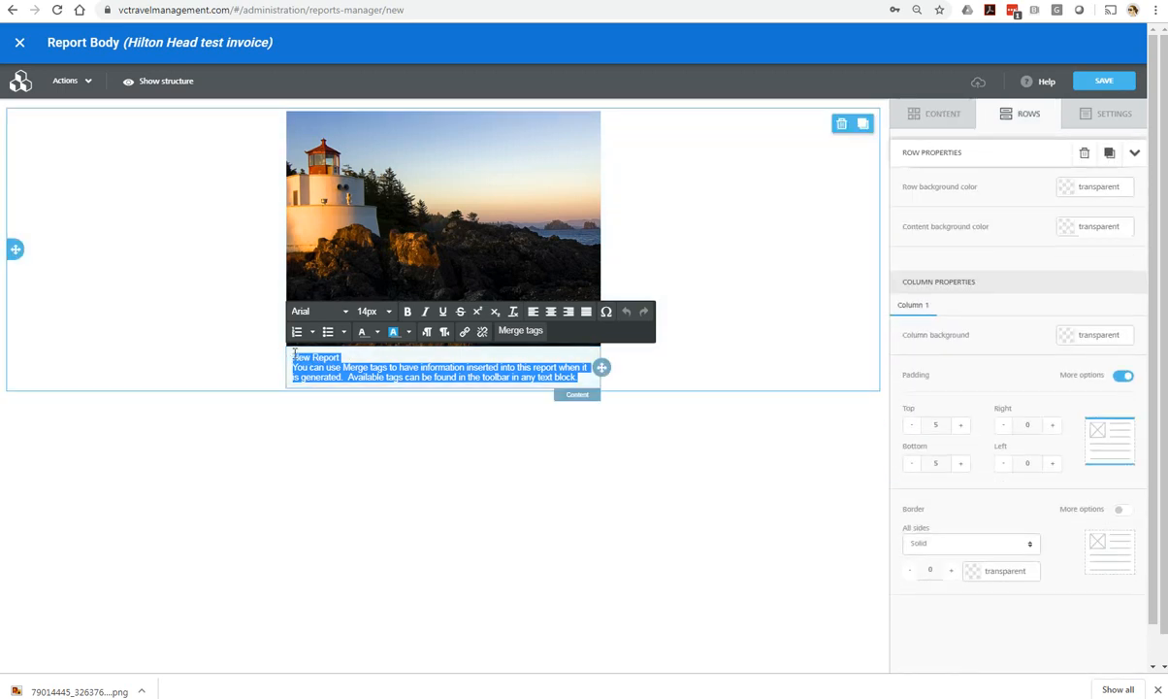
{"action": "key", "text": "BackSpace"}
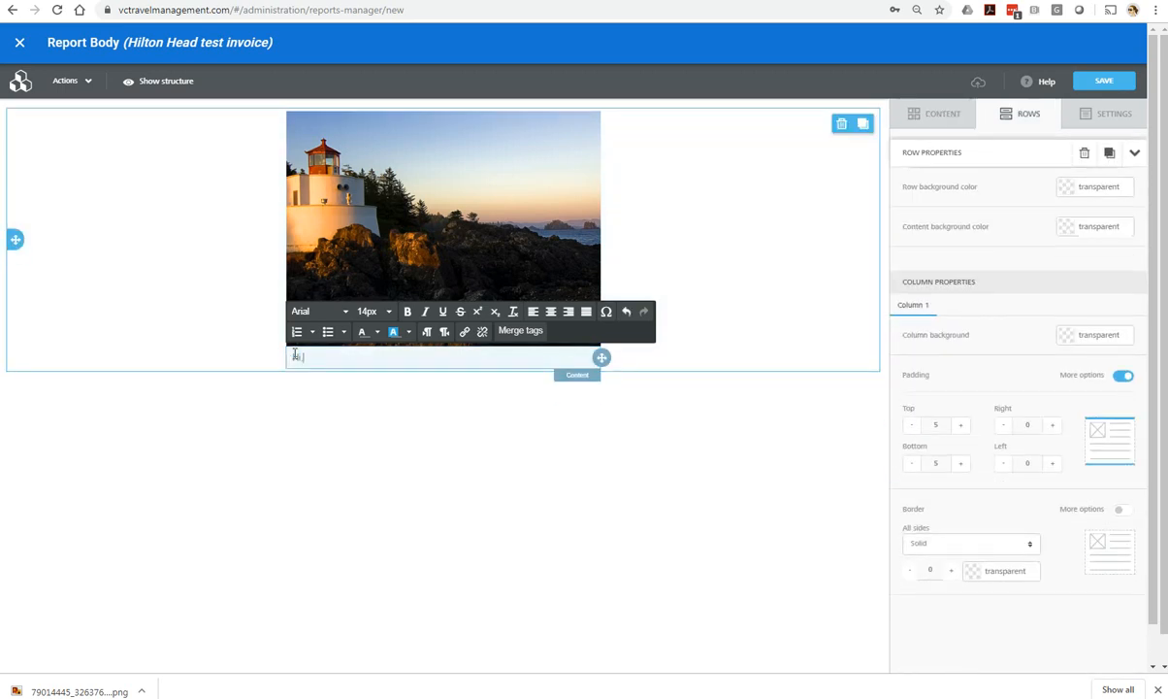
{"action": "left_click", "coordinate": [516, 331]}
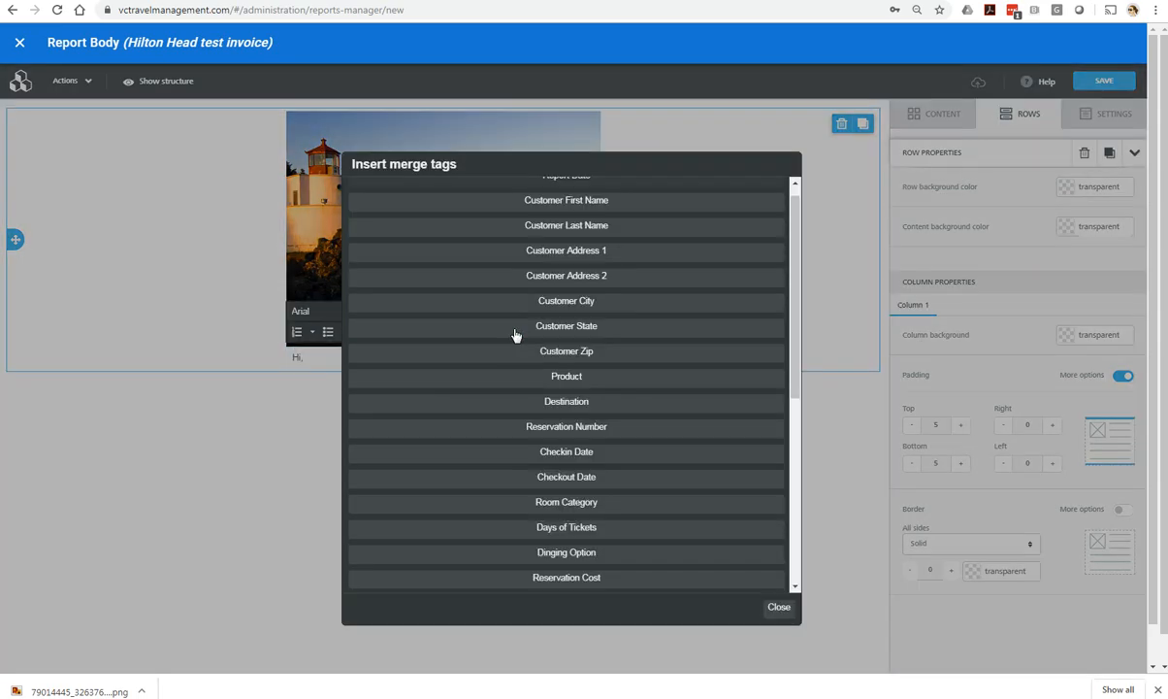
{"action": "left_click", "coordinate": [573, 205]}
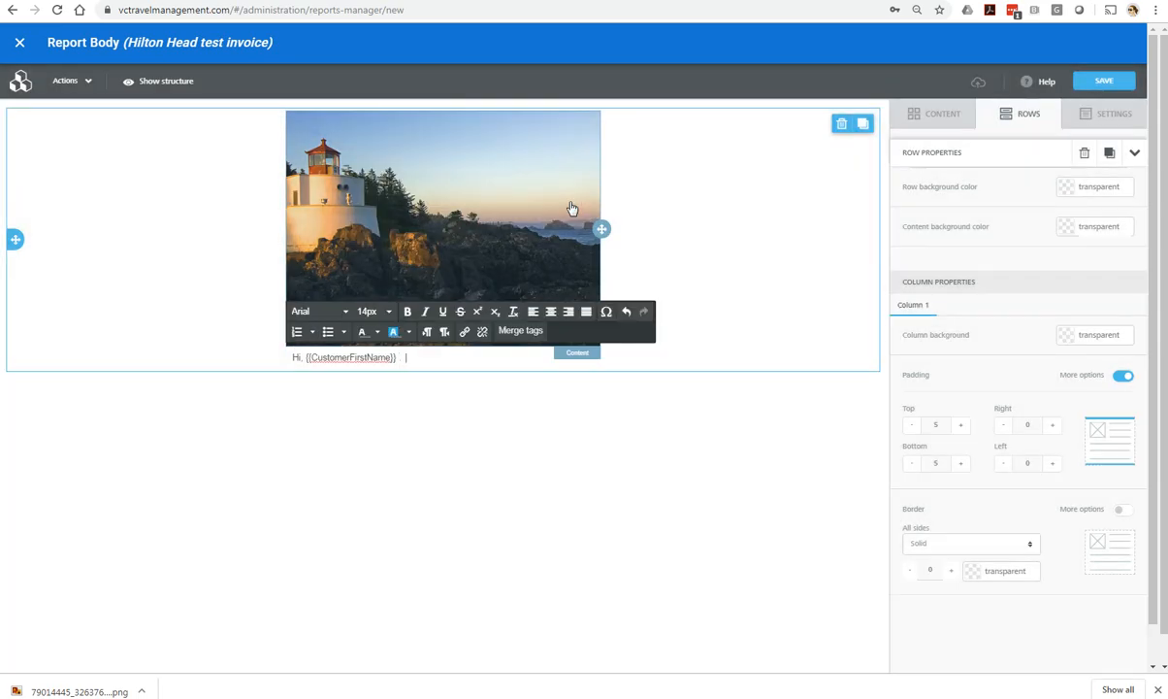
- Continue the greeting after the first name tag with ". Thank you for booking your Hilton Head Vacation."
{"action": "type", "text": ". Thank you for booking your Hilton Head VA"}
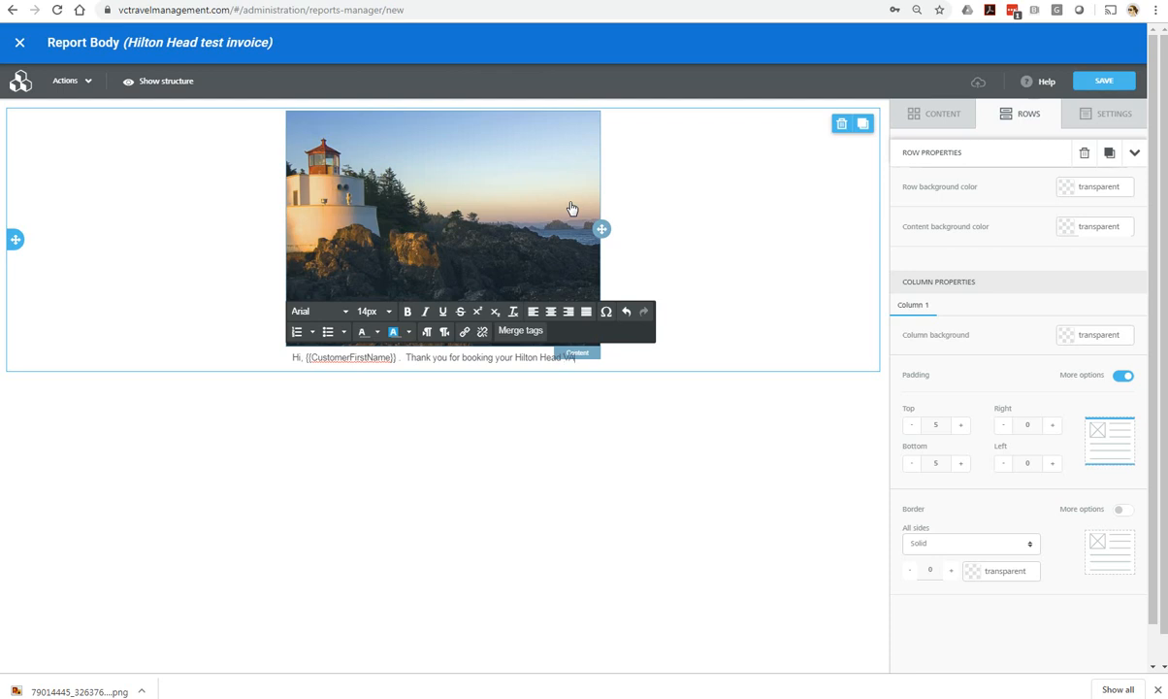
{"action": "type", "text": "cation"}
{"action": "key", "text": "BackSpace"}
{"action": "key", "text": "BackSpace"}
{"action": "key", "text": "BackSpace"}
{"action": "key", "text": "BackSpace"}
{"action": "key", "text": "BackSpace"}
{"action": "type", "text": "n Head Vacation.  "}
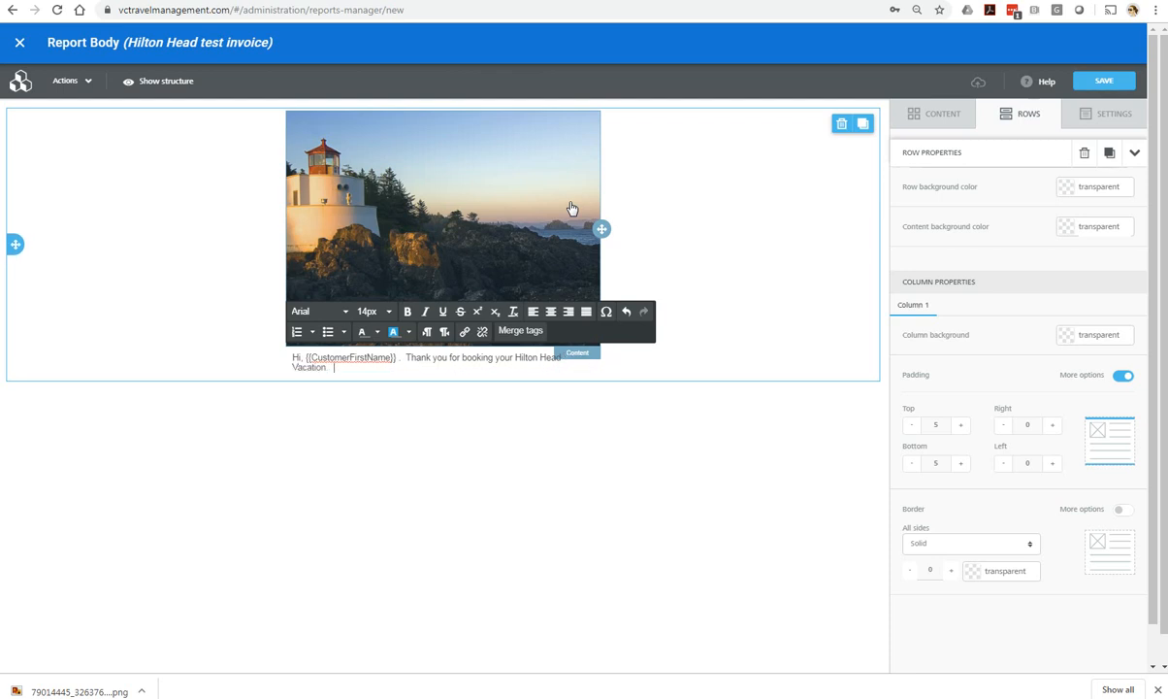
- Add "Please review your reservation. You are checking in on" followed by the Checkin Date merge tag
{"action": "type", "text": "Please review your reservat"}
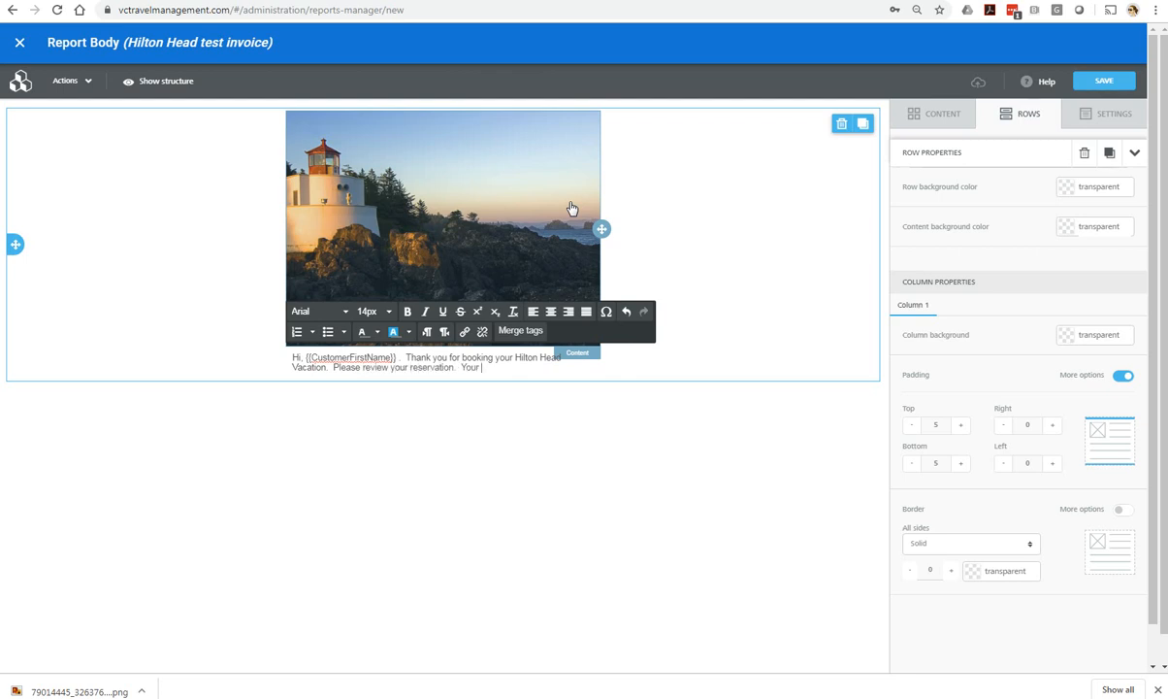
{"action": "type", "text": "ion.  You are checking in on"}
{"action": "left_click", "coordinate": [532, 331]}
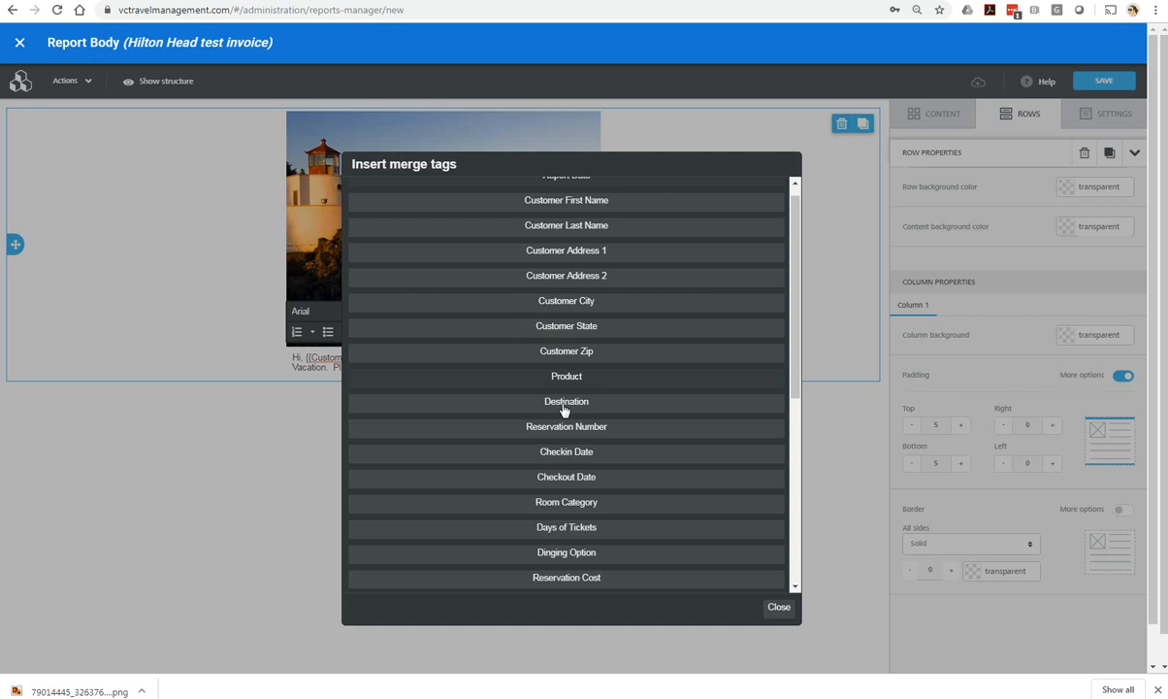
{"action": "left_click", "coordinate": [580, 451]}
- Continue the sentence with "and leaving on" followed by the Checkout Date merge tag
{"action": "type", "text": "and "}
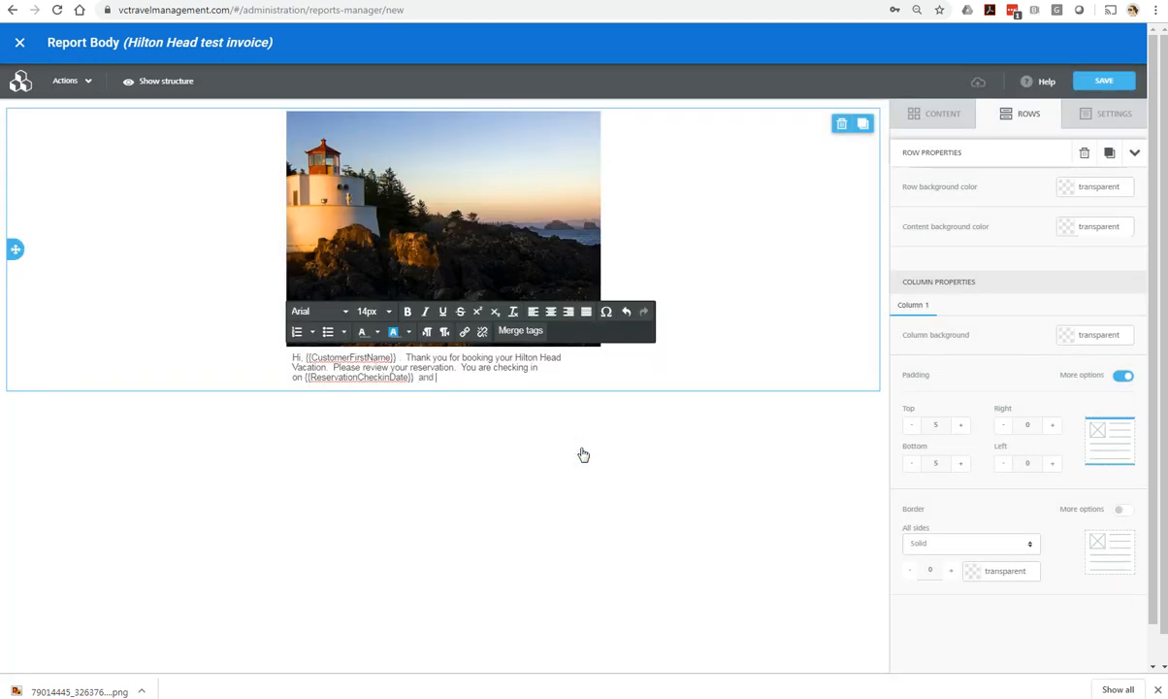
{"action": "type", "text": "leaving on"}
{"action": "left_click", "coordinate": [520, 331]}
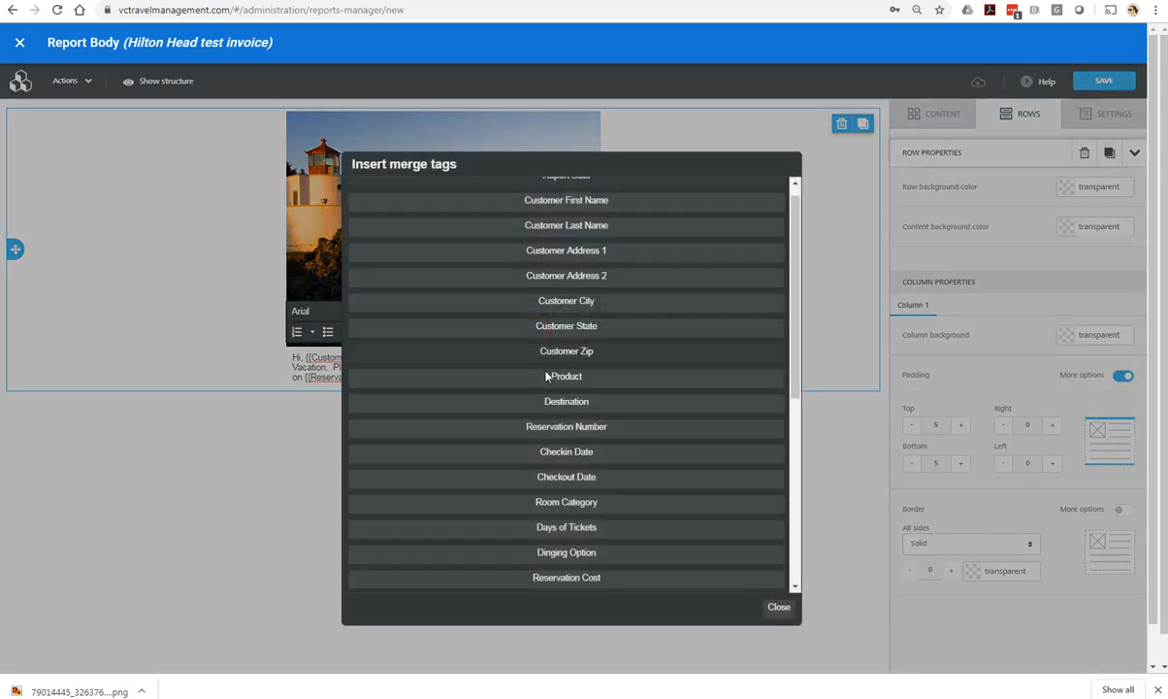
{"action": "left_click", "coordinate": [572, 476]}
- Add the sentence "Your total cost for your package is" followed by the Reservation Cost merge tag
{"action": "type", "text": "You"}
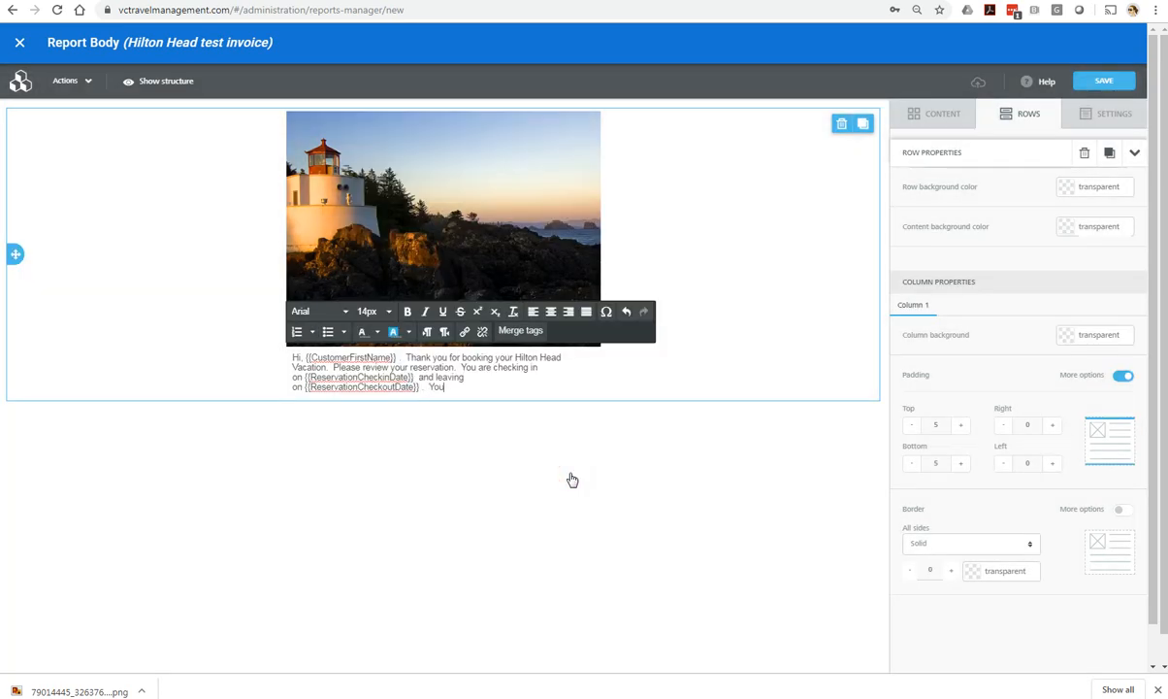
{"action": "type", "text": "r total cost for your package is"}
{"action": "left_click", "coordinate": [520, 330]}
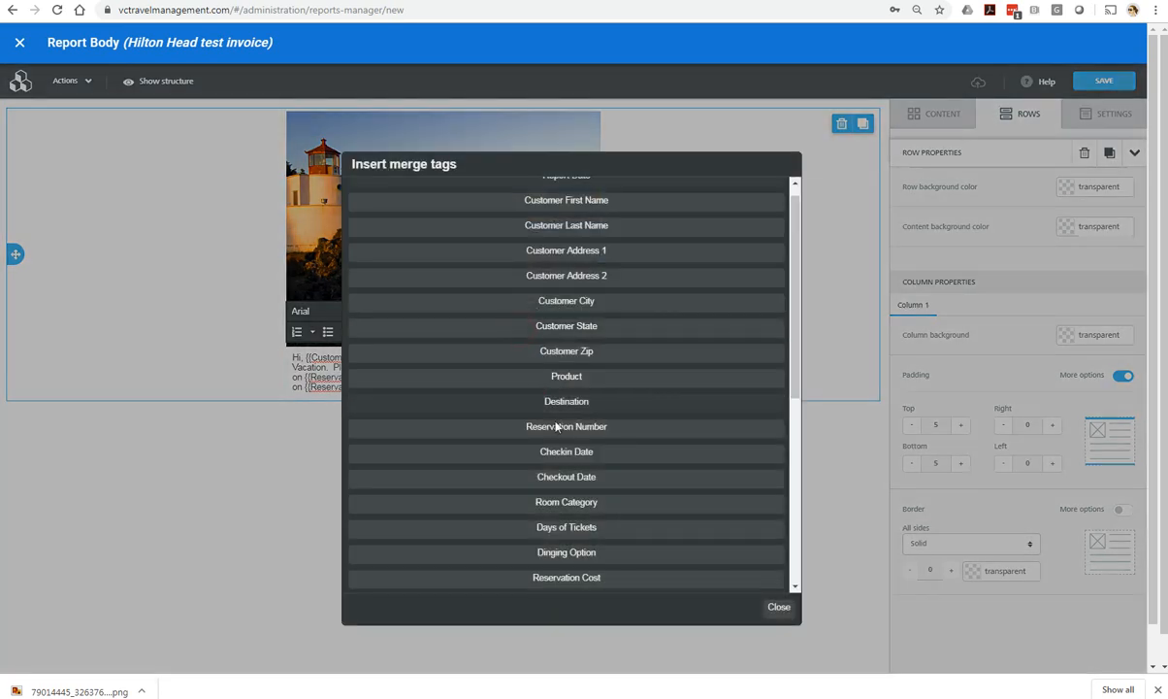
{"action": "left_click_drag", "start_coordinate": [797, 388], "coordinate": [798, 394]}
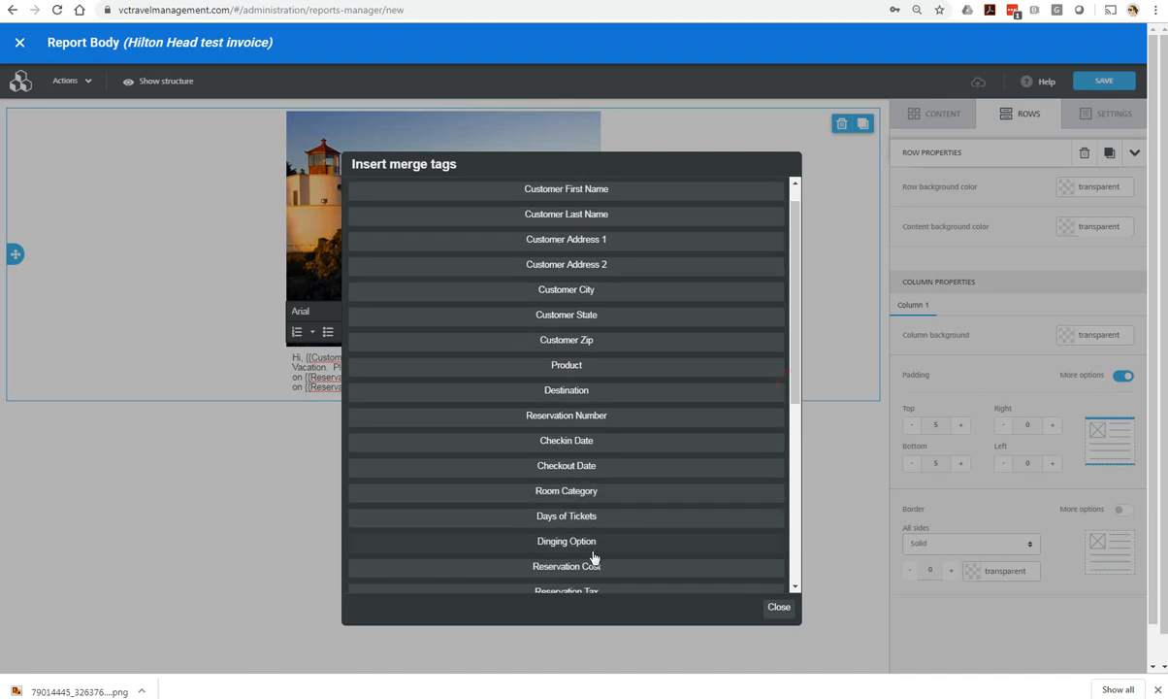
{"action": "left_click", "coordinate": [574, 566]}
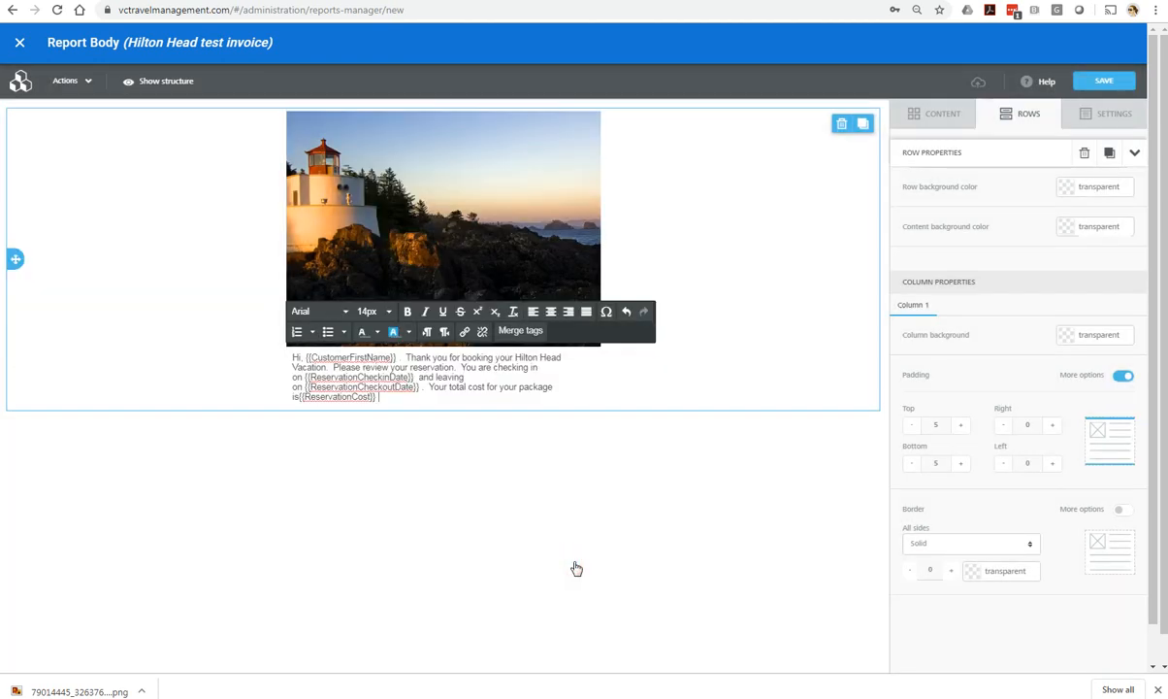
- Continue the sentence with "and your final payment is due on" followed by the Final Payment Due Date merge tag
{"action": "type", "text": "and y"}
{"action": "key", "text": "BackSpace"}
{"action": "key", "text": "BackSpace"}
{"action": "left_click", "coordinate": [521, 330]}
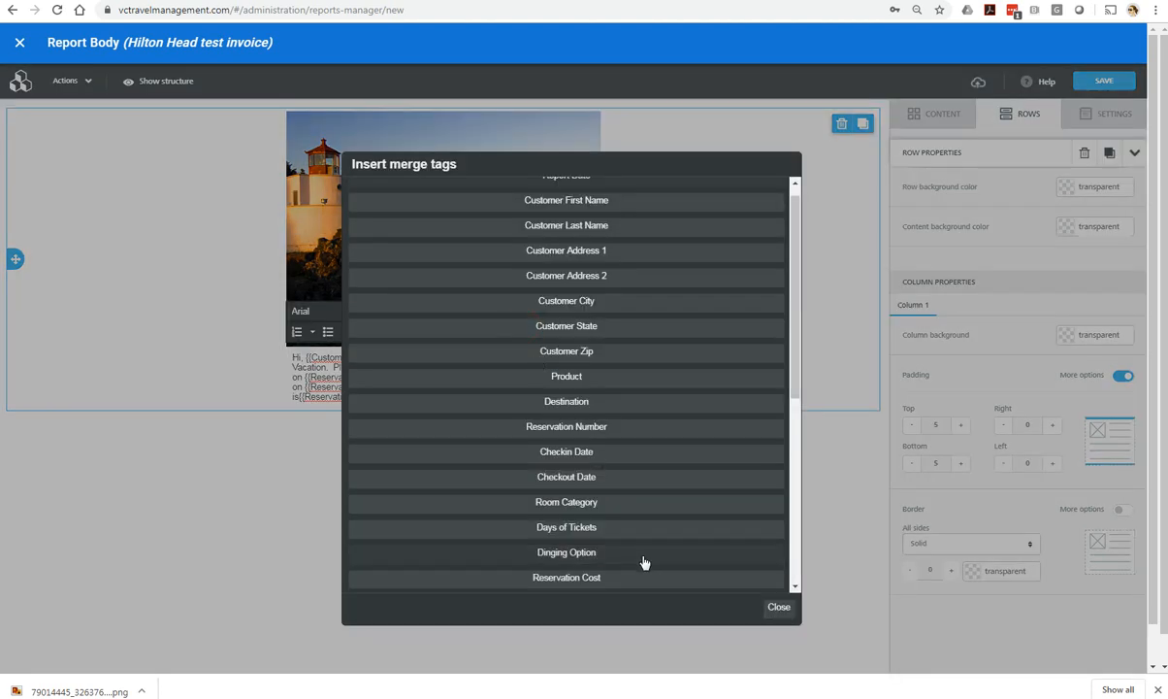
{"action": "scroll", "coordinate": [644, 563], "scroll_direction": "down", "scroll_amount": 2}
{"action": "scroll", "coordinate": [645, 563], "scroll_direction": "down", "scroll_amount": 3}
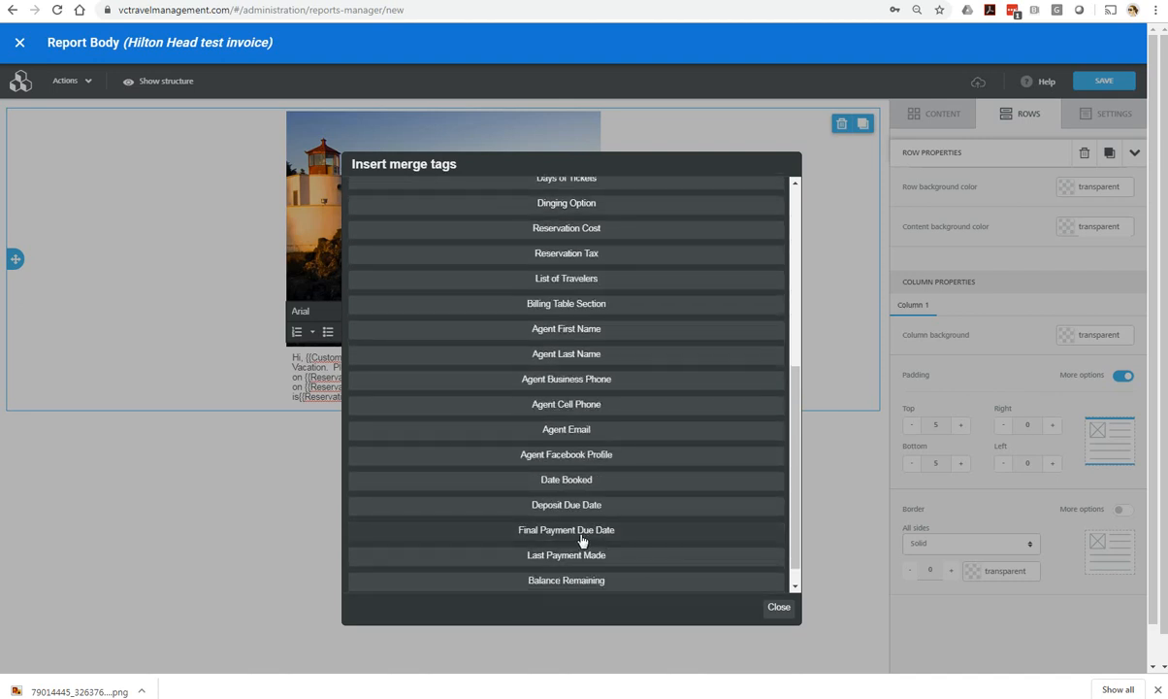
{"action": "left_click", "coordinate": [579, 533]}
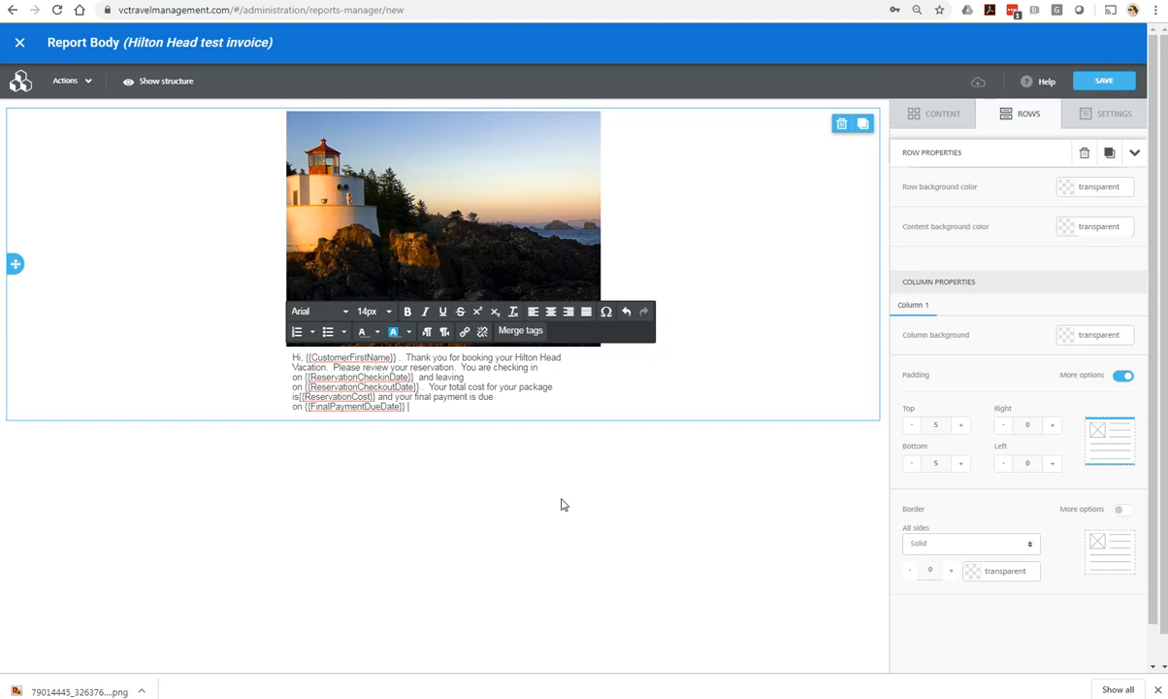
- Close the message with "Thank you," followed by the Agent First Name merge tag
{"action": "type", "text": "Thank you,"}
{"action": "left_click", "coordinate": [520, 330]}
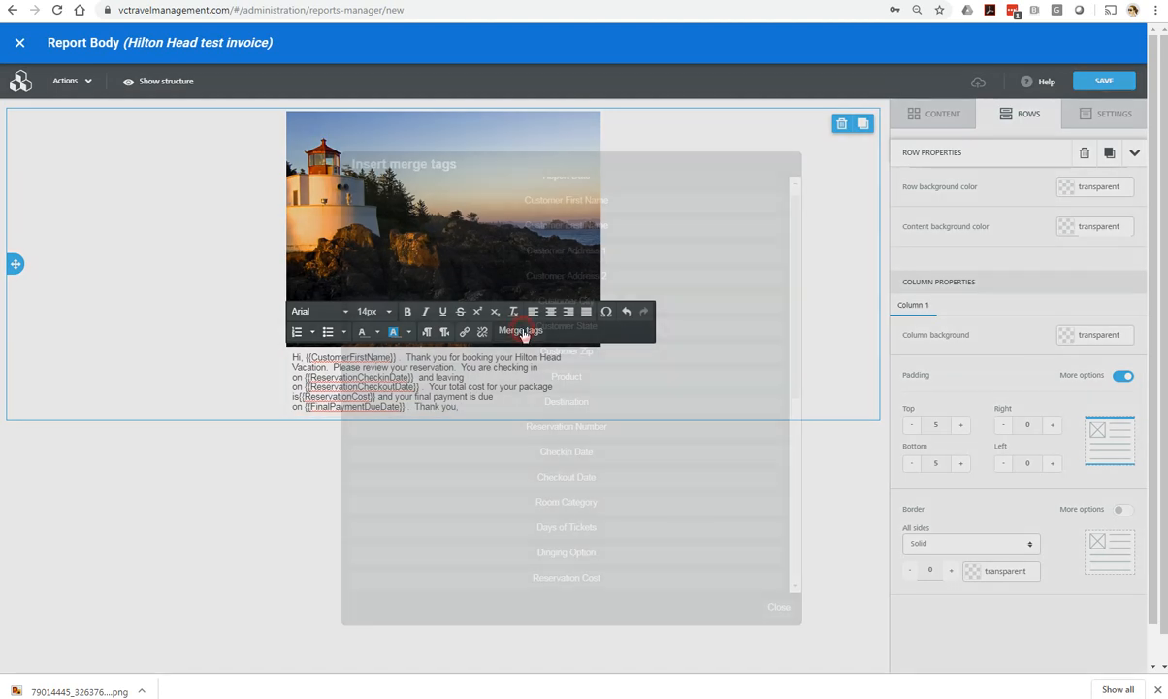
{"action": "scroll", "coordinate": [563, 417], "scroll_direction": "down", "scroll_amount": 3}
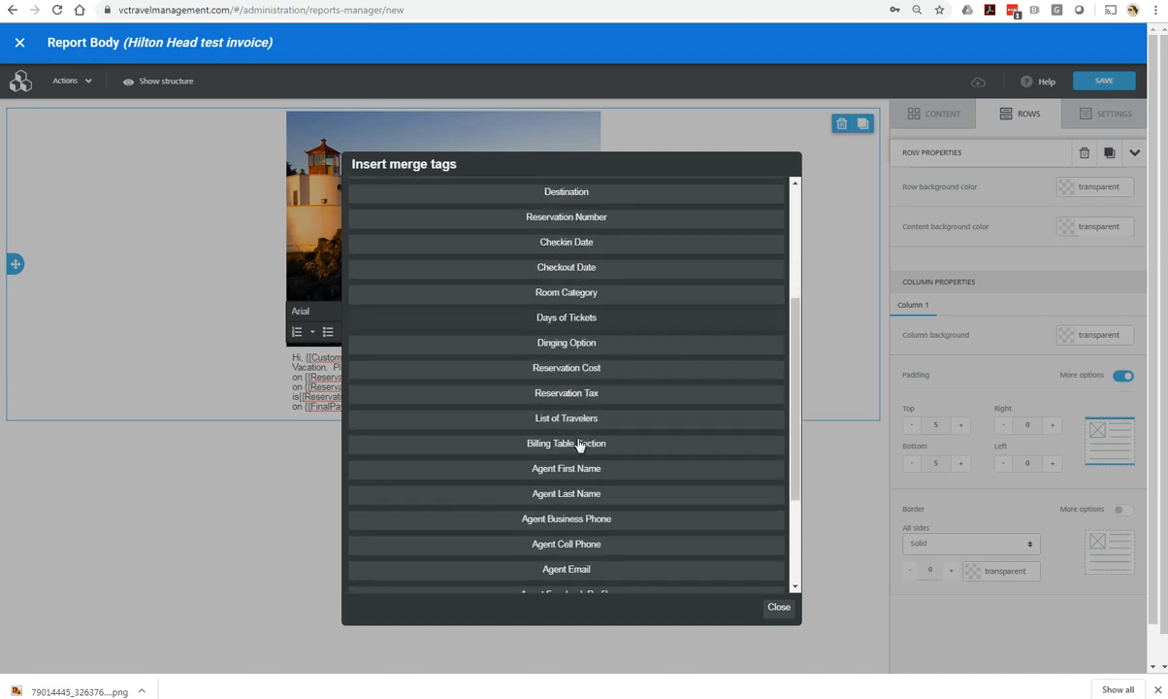
{"action": "left_click", "coordinate": [588, 398]}
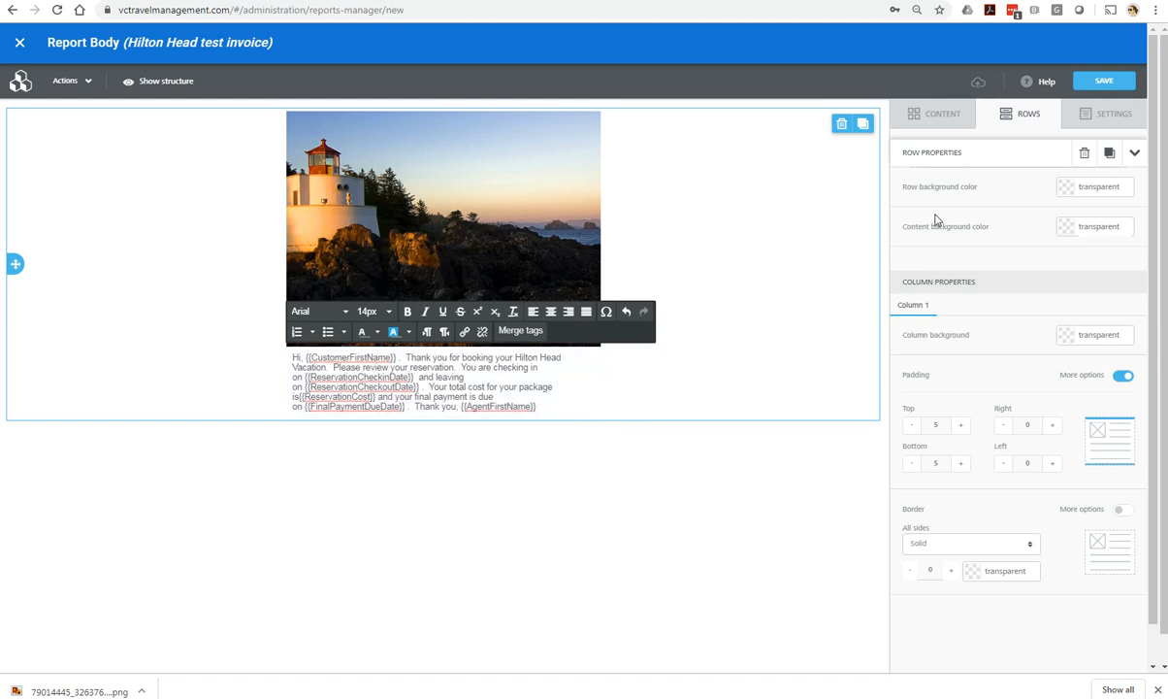
- Save the report body and close its editor, confirming that it has been saved
{"action": "left_click", "coordinate": [934, 117]}
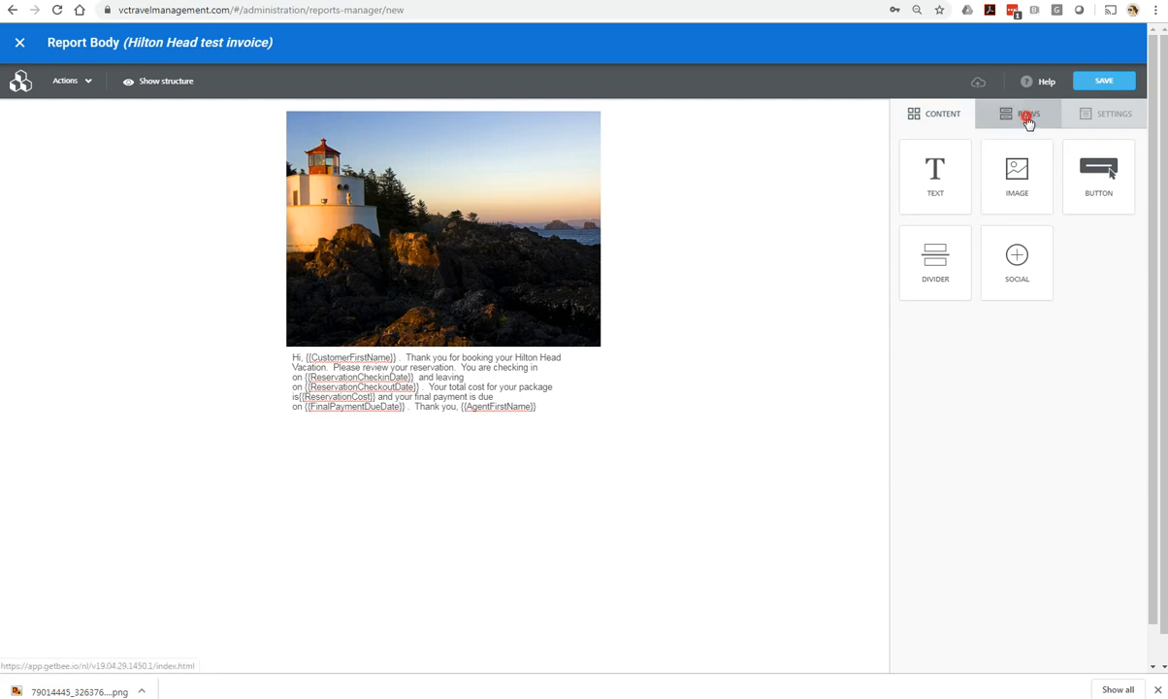
{"action": "left_click", "coordinate": [1026, 117]}
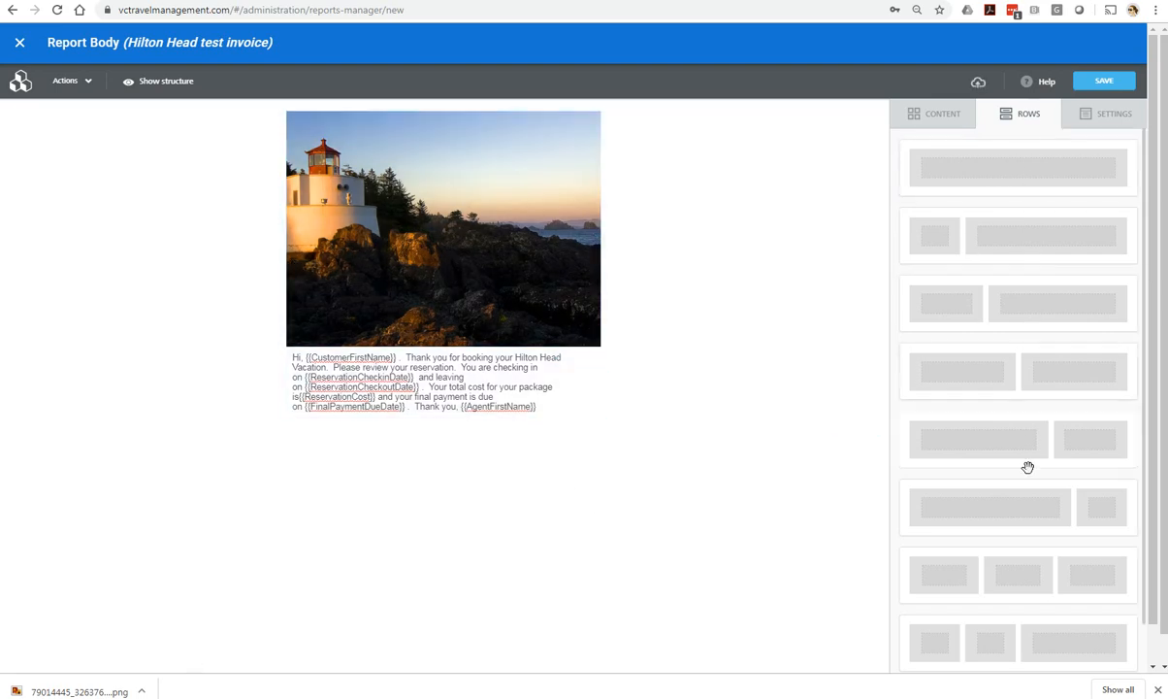
{"action": "left_click", "coordinate": [1104, 83]}
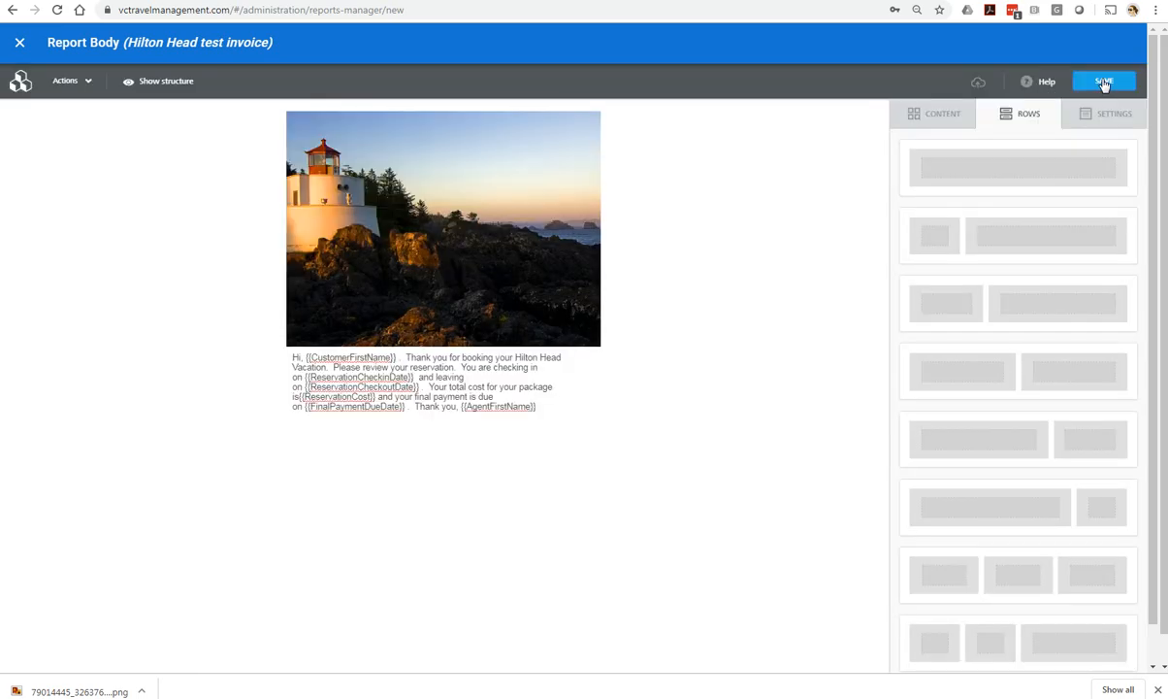
{"action": "left_click", "coordinate": [708, 89]}
{"action": "left_click", "coordinate": [19, 42]}
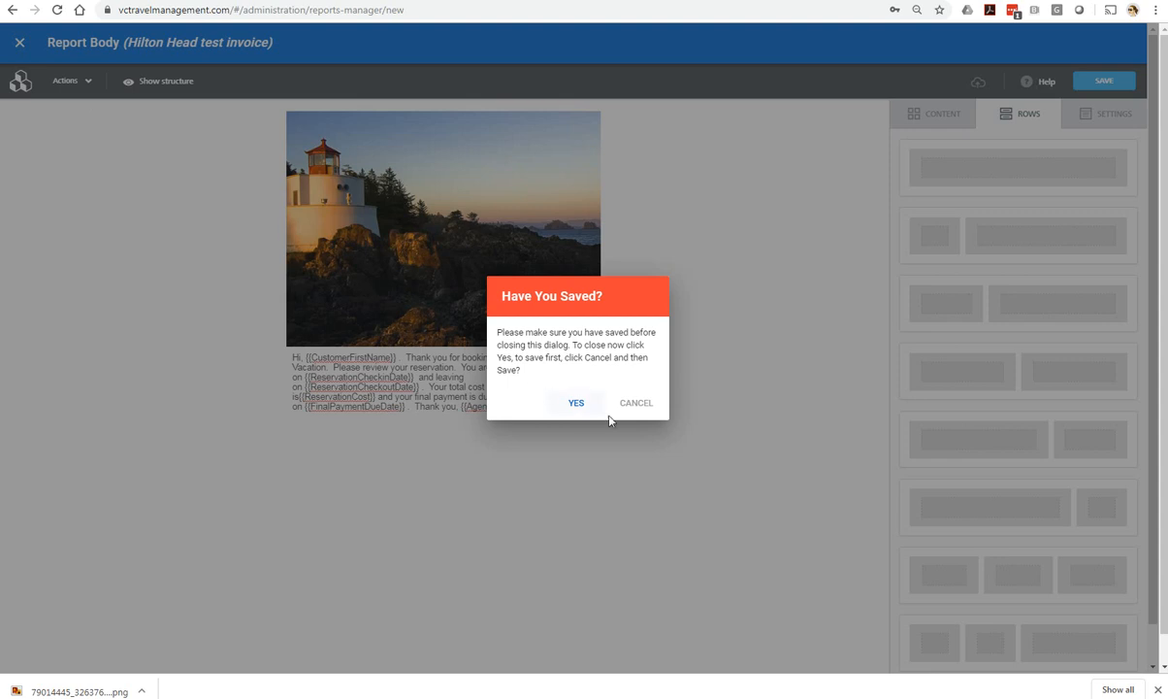
{"action": "left_click", "coordinate": [577, 401]}
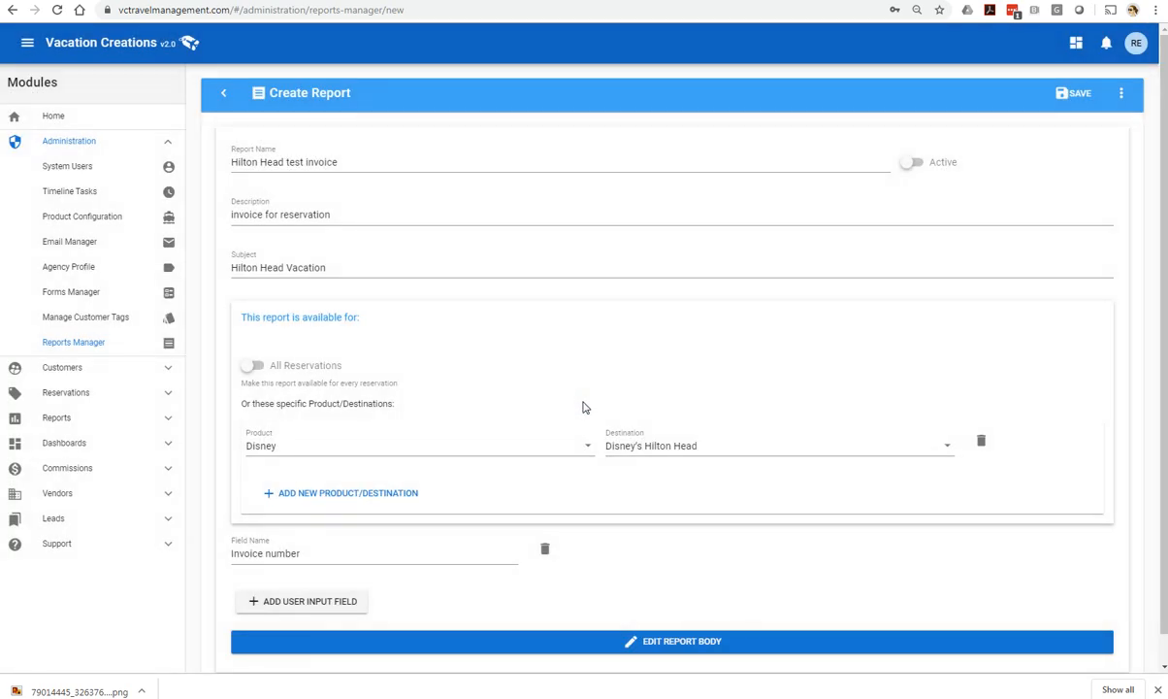
- Make the Hilton Head test invoice report active and save it
{"action": "left_click", "coordinate": [916, 165]}
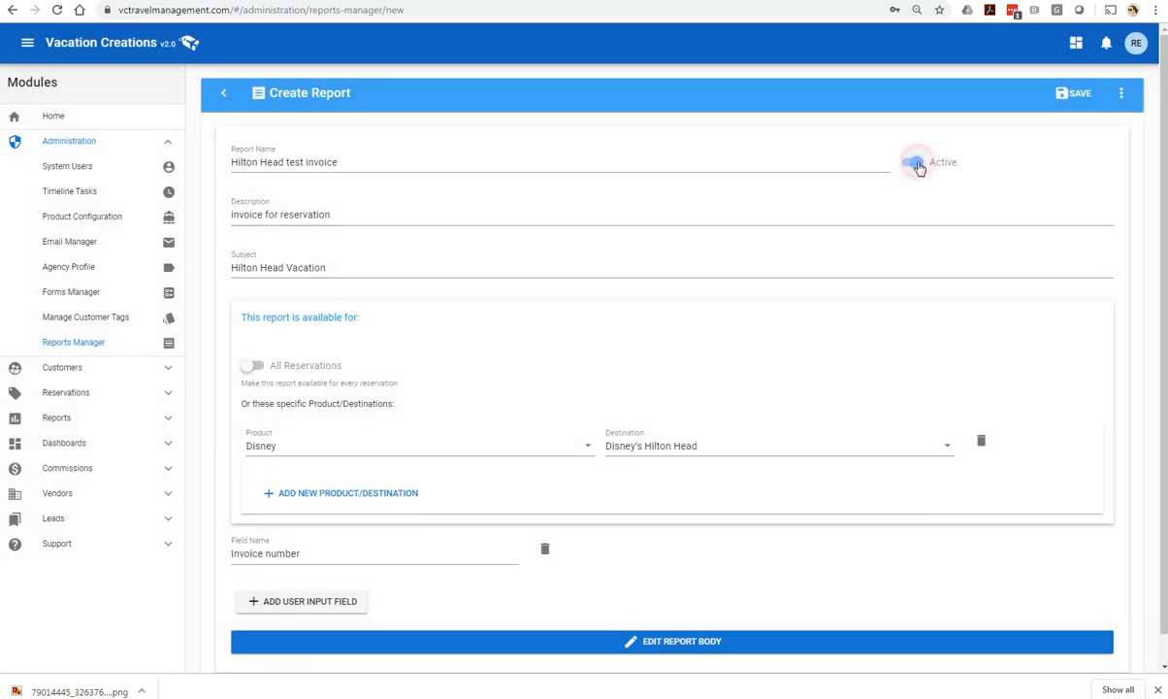
{"action": "left_click", "coordinate": [1073, 93]}
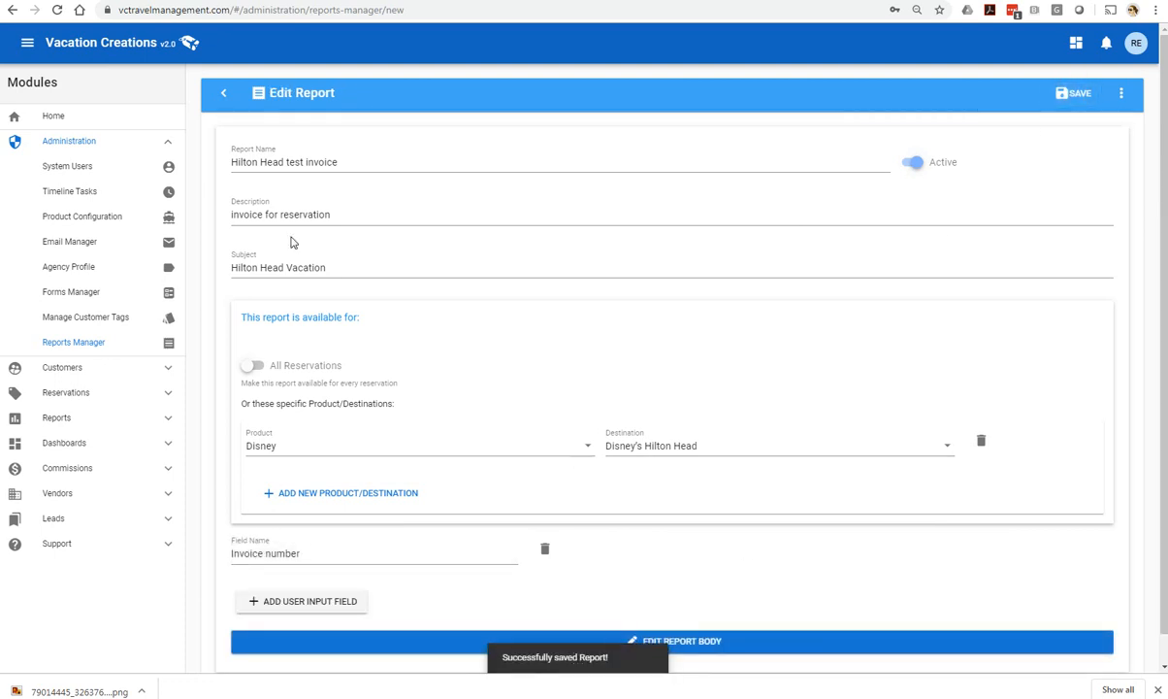
- Start a new reservation and assign the test customer to it, searching for "test"
{"action": "left_click", "coordinate": [165, 394]}
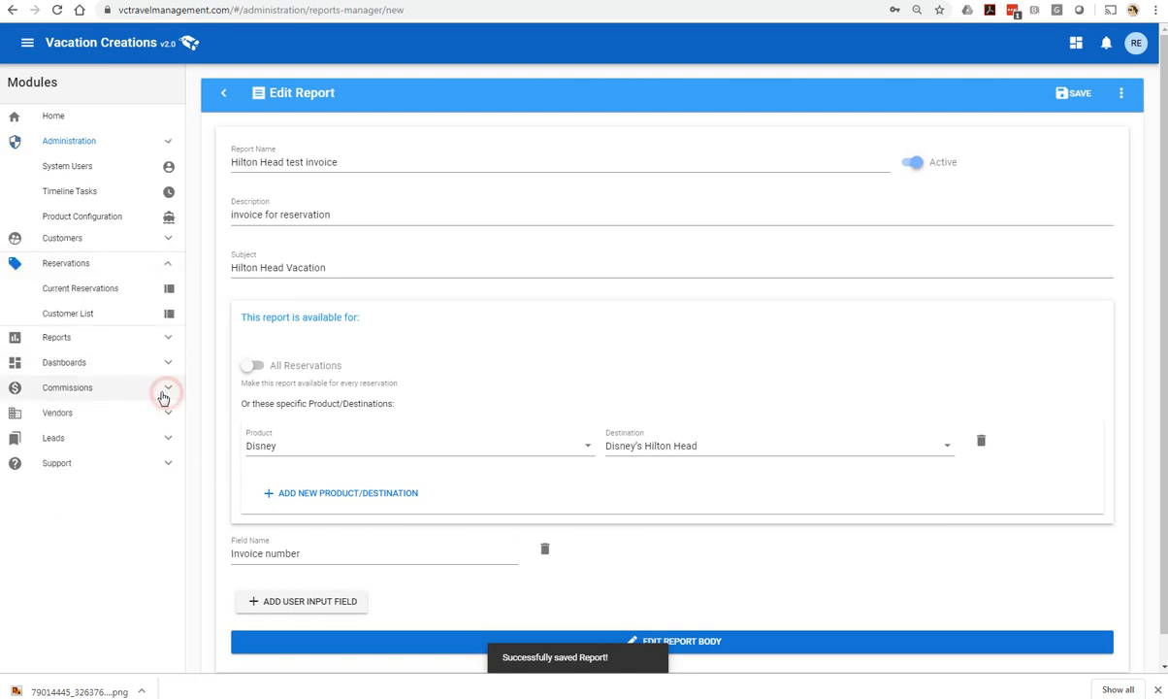
{"action": "left_click", "coordinate": [85, 265]}
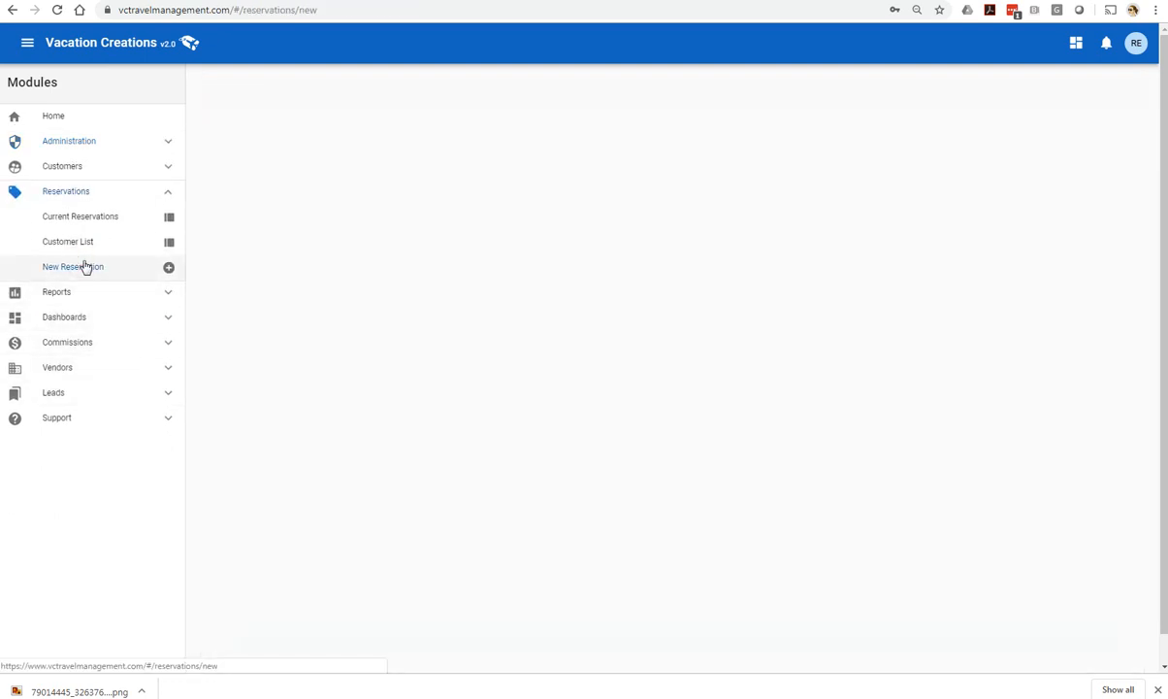
{"action": "left_click", "coordinate": [392, 175]}
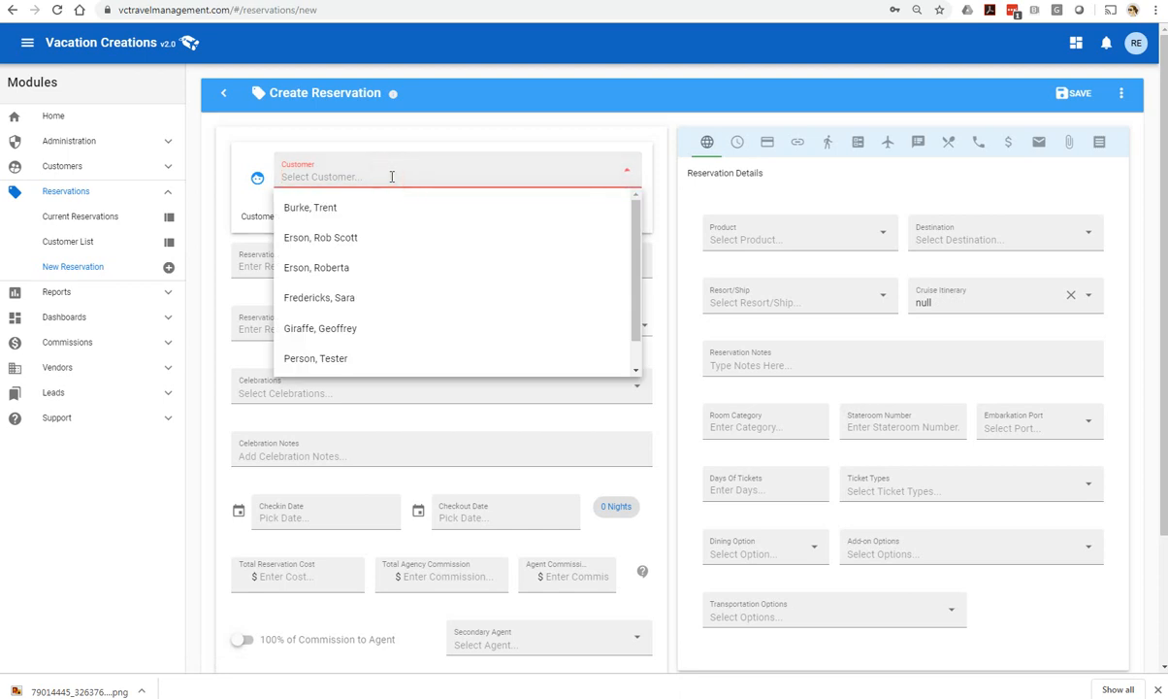
{"action": "type", "text": "test"}
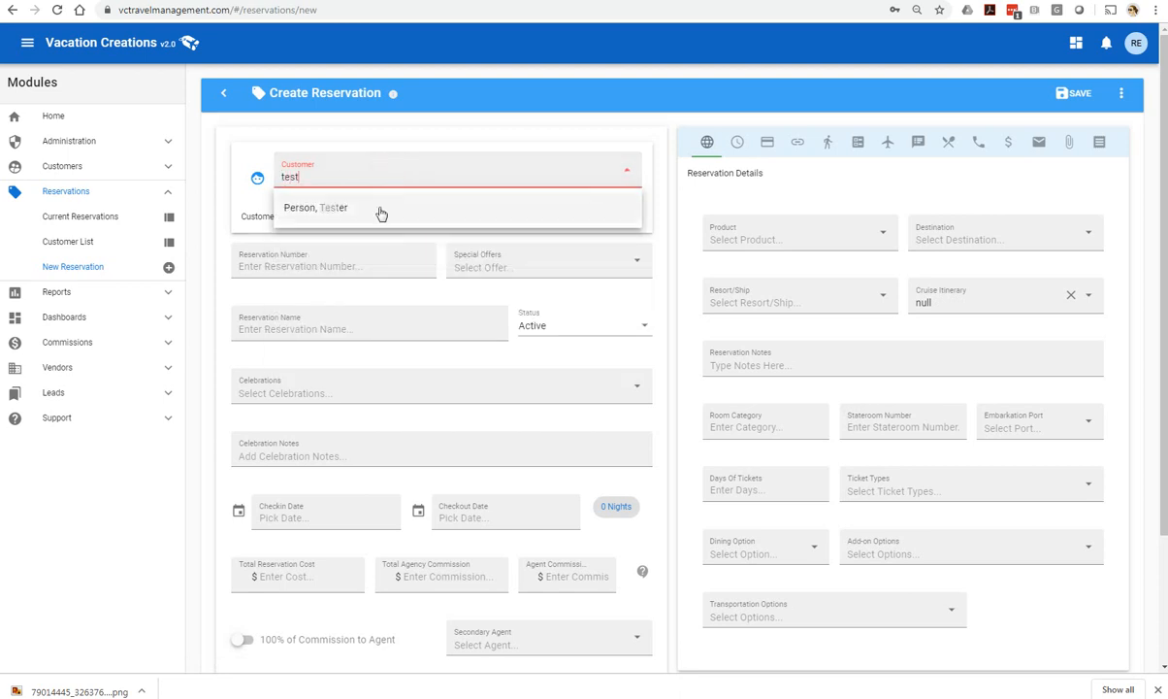
{"action": "left_click", "coordinate": [380, 209]}
- Enter the reservation number and name the reservation "Hilton Head test"
{"action": "left_click", "coordinate": [347, 255]}
{"action": "type", "text": "123"}
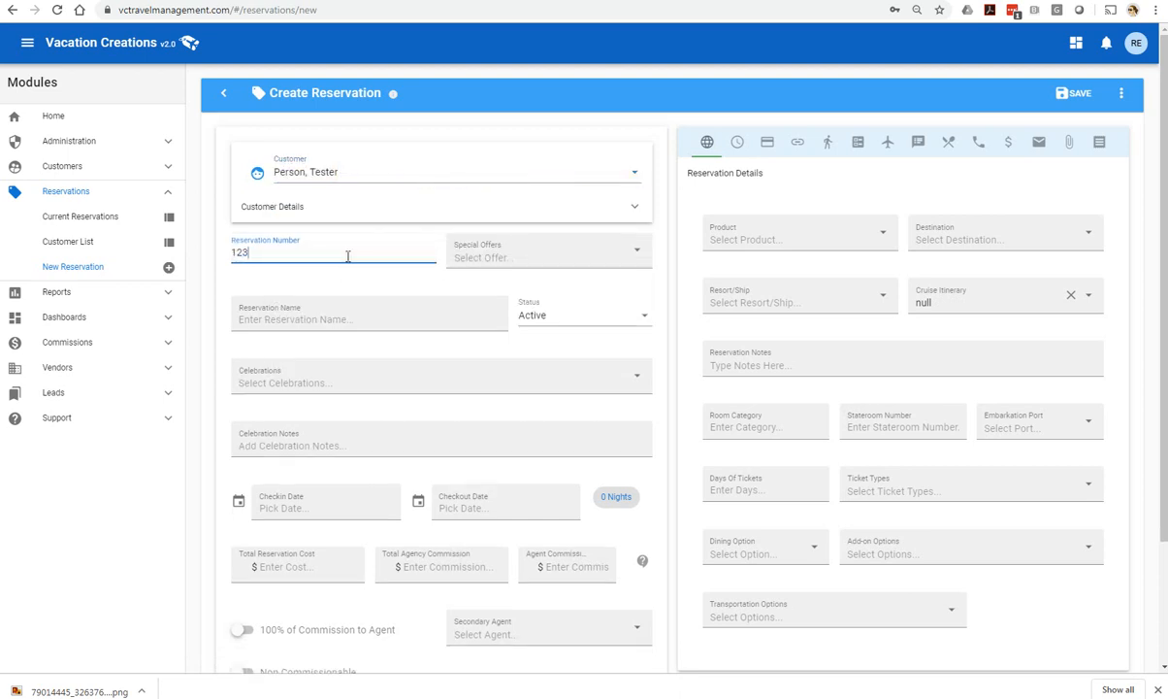
{"action": "type", "text": "45"}
{"action": "left_click", "coordinate": [330, 318]}
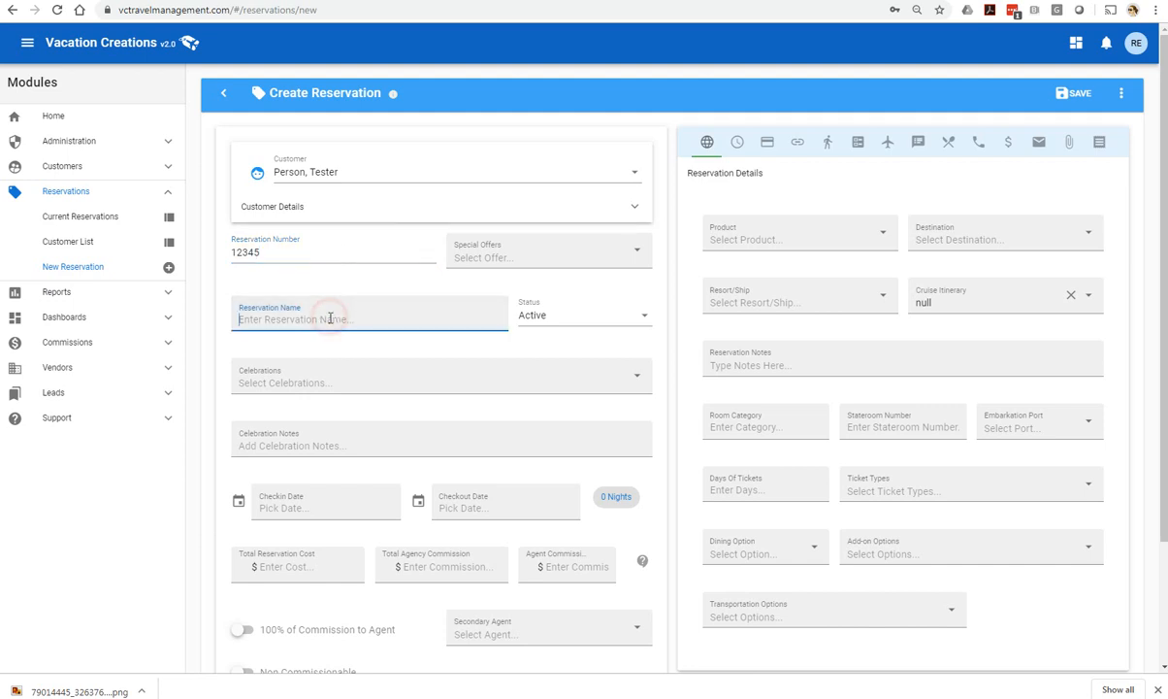
{"action": "type", "text": "Hilton Head test"}
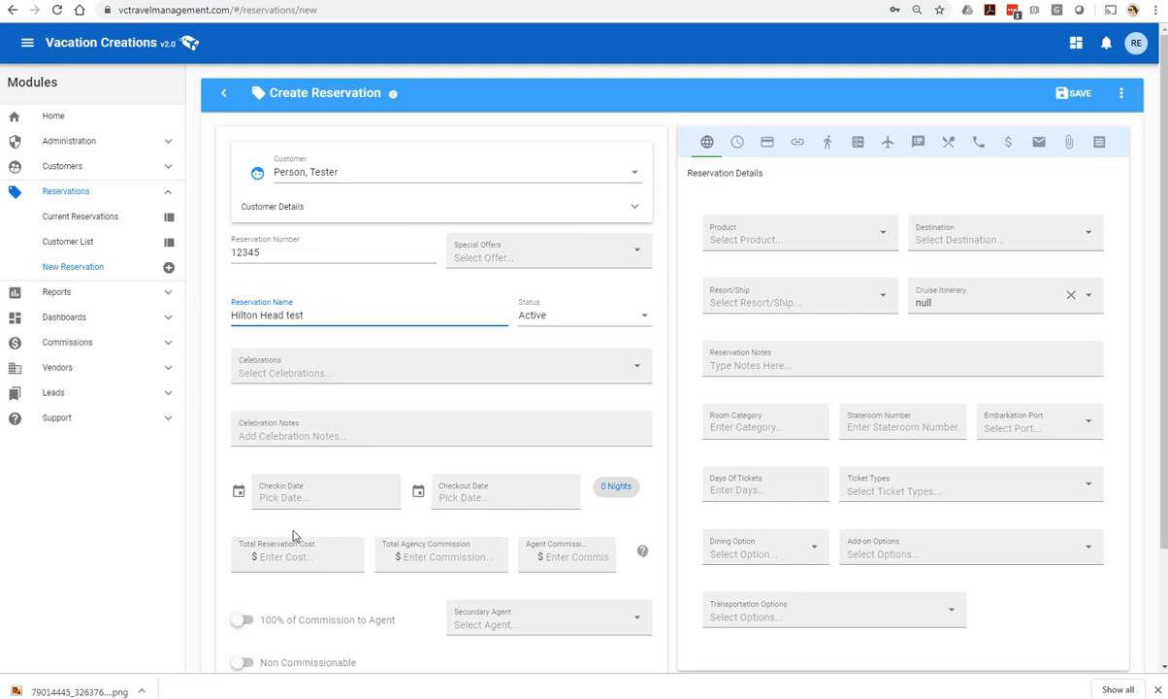
- Set the reservation's check-in date to 2020-04-01 and its checkout date to 2020-04-06
{"action": "left_click", "coordinate": [295, 492]}
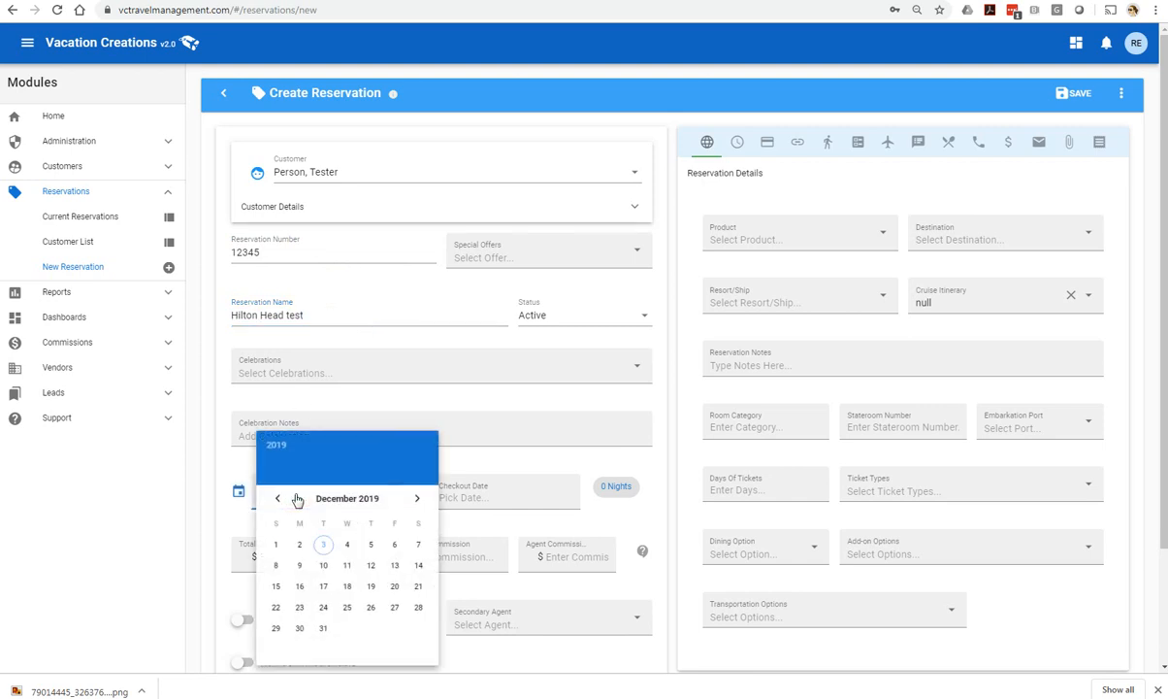
{"action": "left_click", "coordinate": [416, 499]}
{"action": "left_click", "coordinate": [416, 499]}
{"action": "left_click", "coordinate": [416, 499]}
{"action": "left_click", "coordinate": [416, 498]}
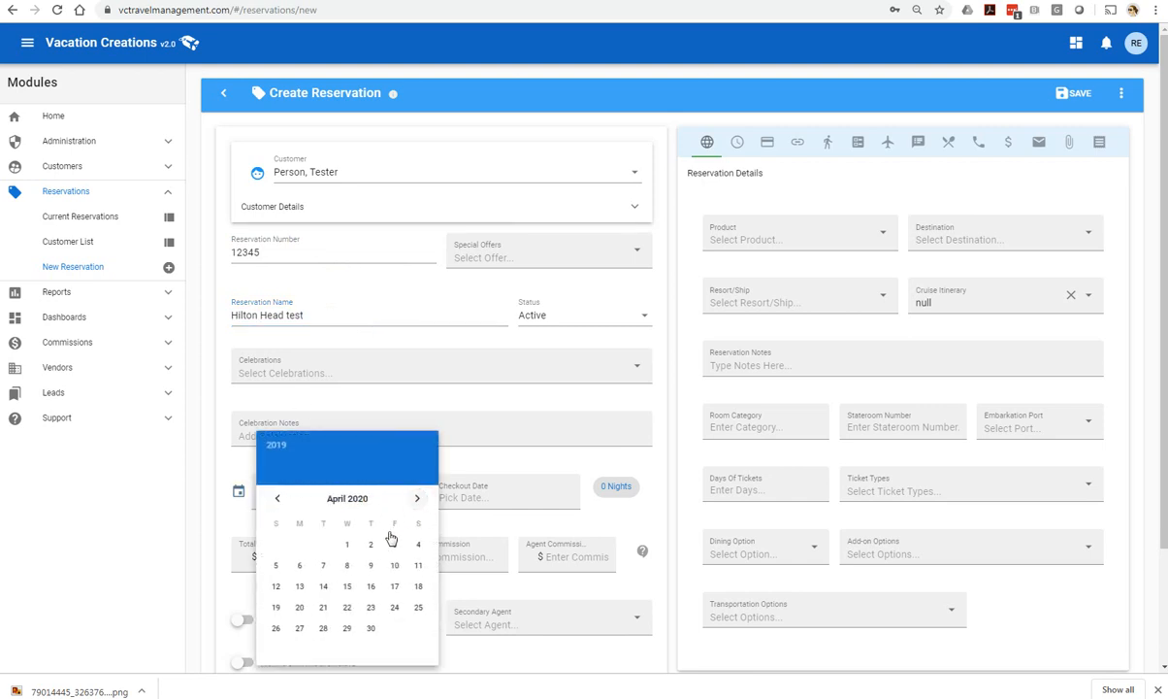
{"action": "left_click", "coordinate": [373, 544]}
{"action": "left_click", "coordinate": [467, 500]}
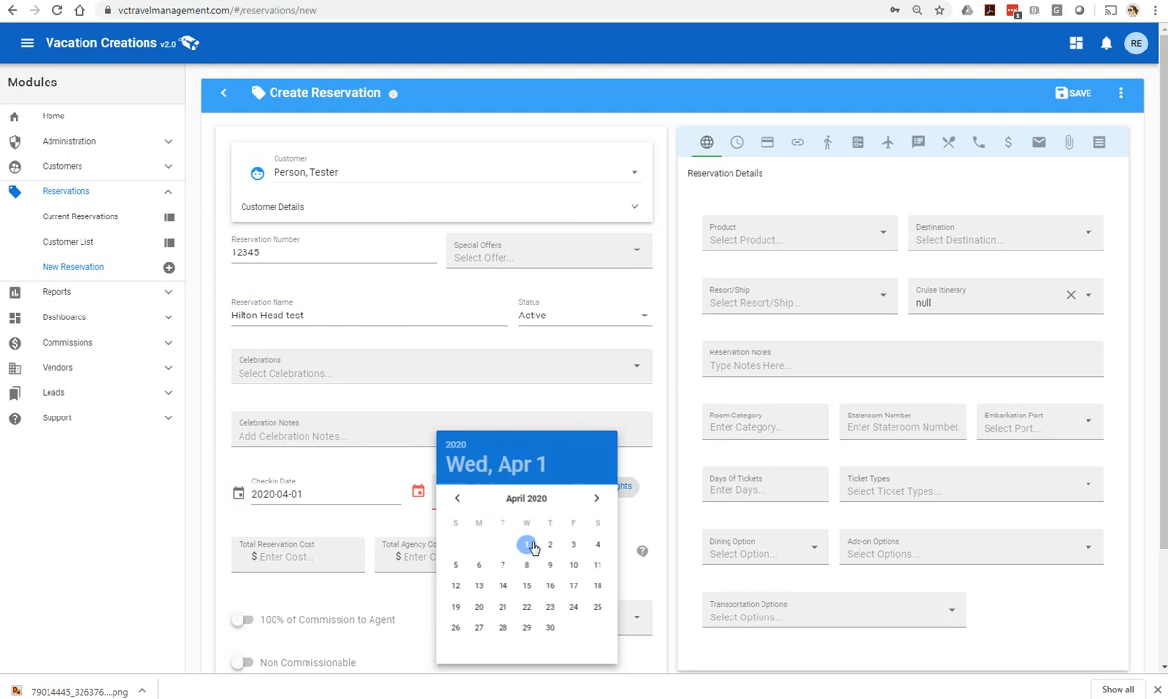
{"action": "left_click", "coordinate": [479, 564]}
- Set the total reservation cost to $2549.36
{"action": "left_click", "coordinate": [299, 546]}
{"action": "type", "text": "2"}
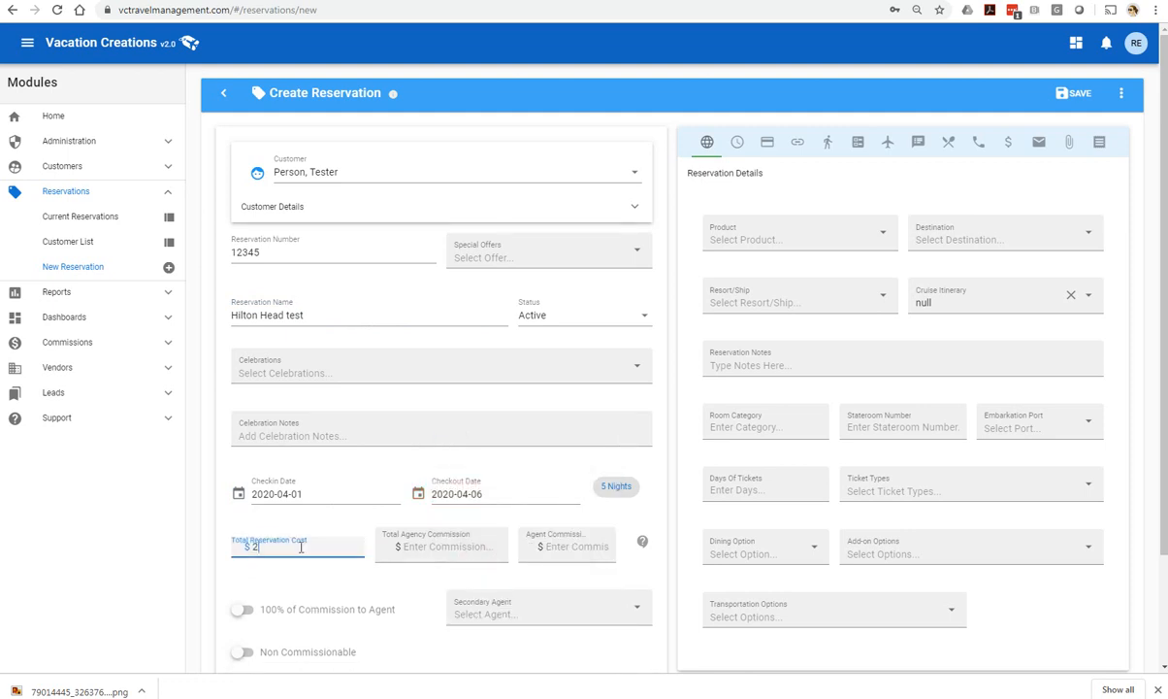
{"action": "type", "text": "549.36"}
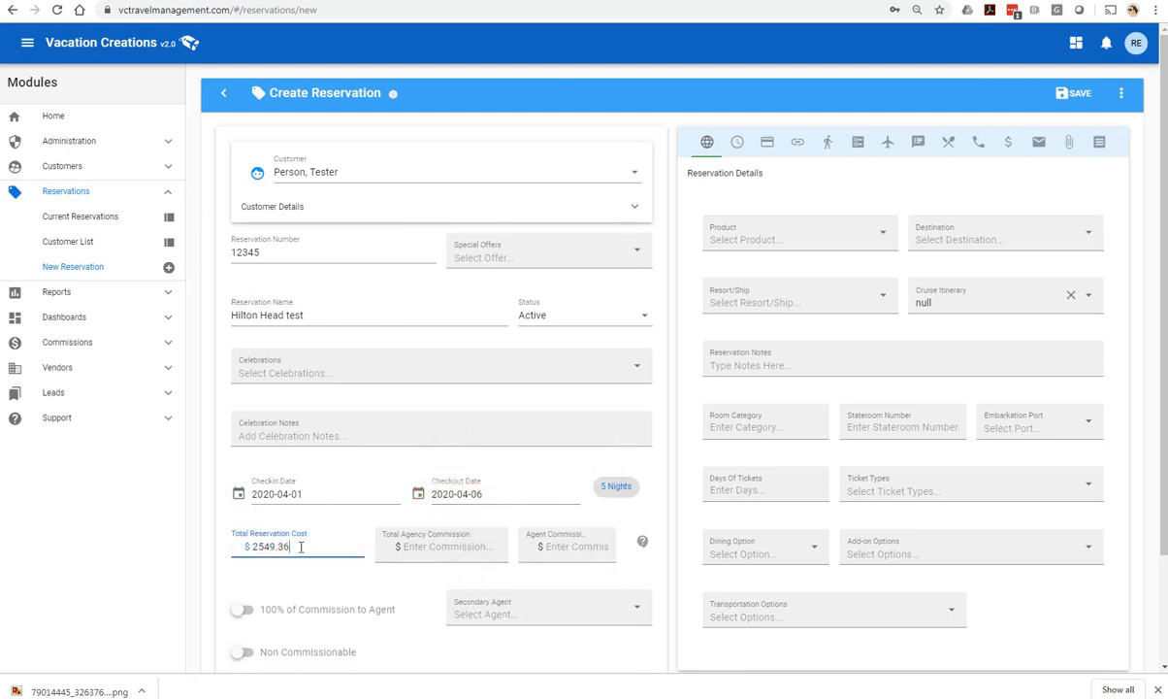
- Set the product to Disney, the destination to Disney's Hilton Head and the resort to Disney Hilton Head, and save the reservation
{"action": "left_click", "coordinate": [772, 236]}
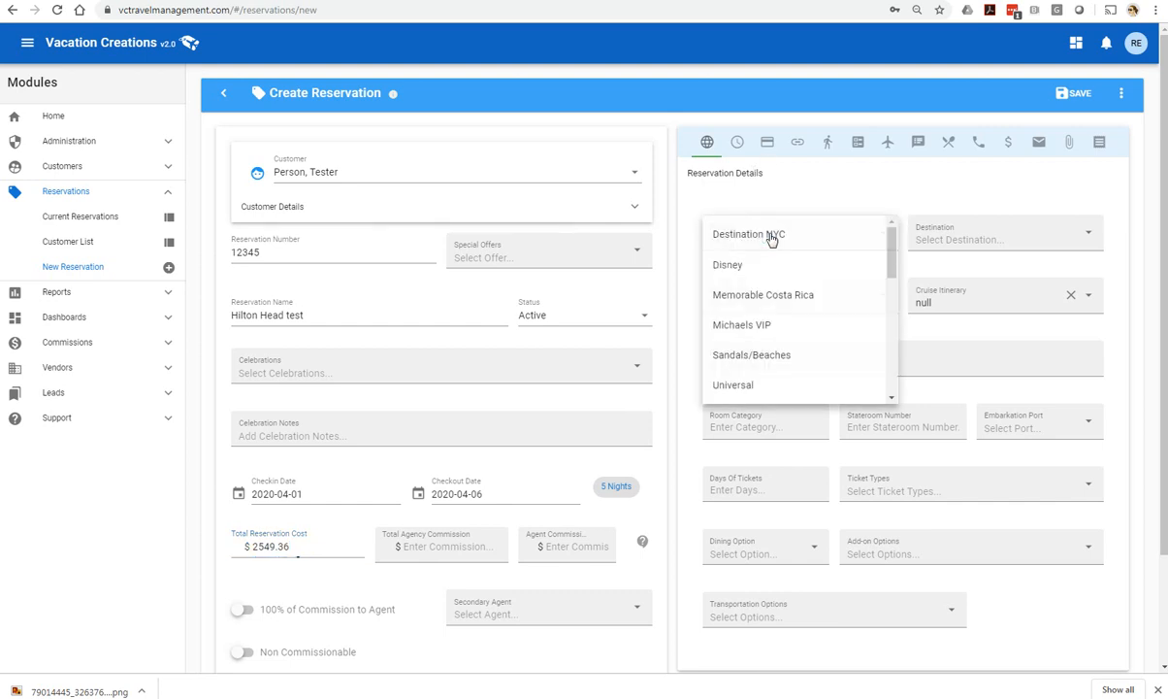
{"action": "left_click", "coordinate": [734, 264]}
{"action": "left_click", "coordinate": [946, 233]}
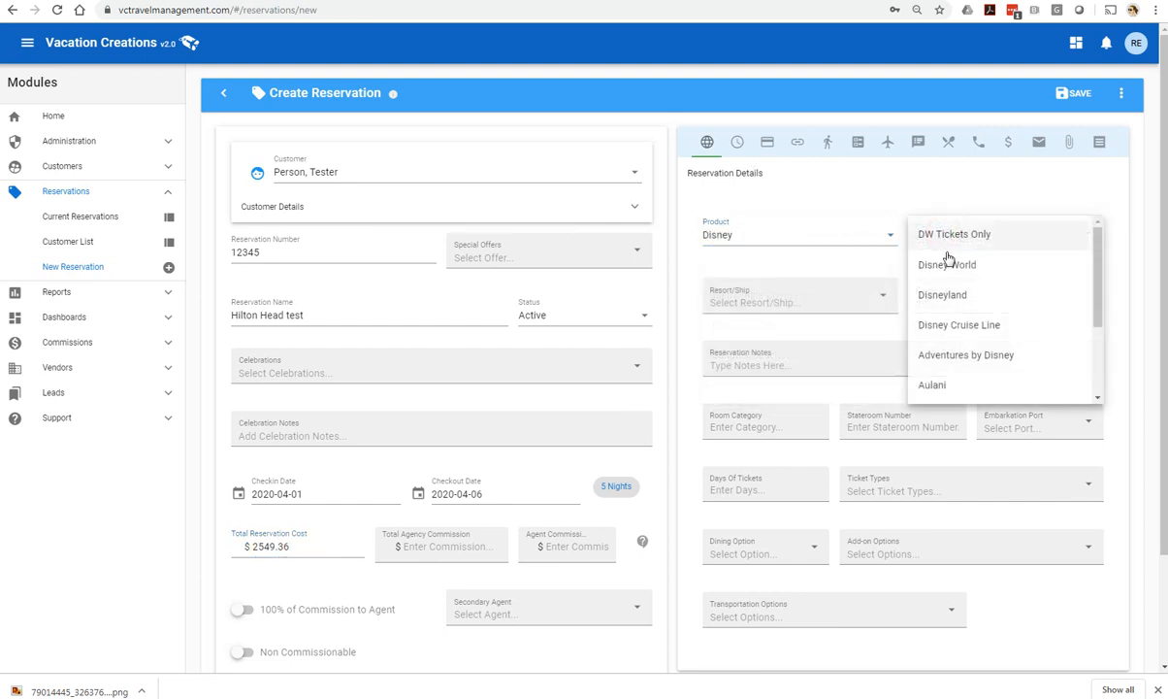
{"action": "scroll", "coordinate": [961, 327], "scroll_direction": "down", "scroll_amount": 3}
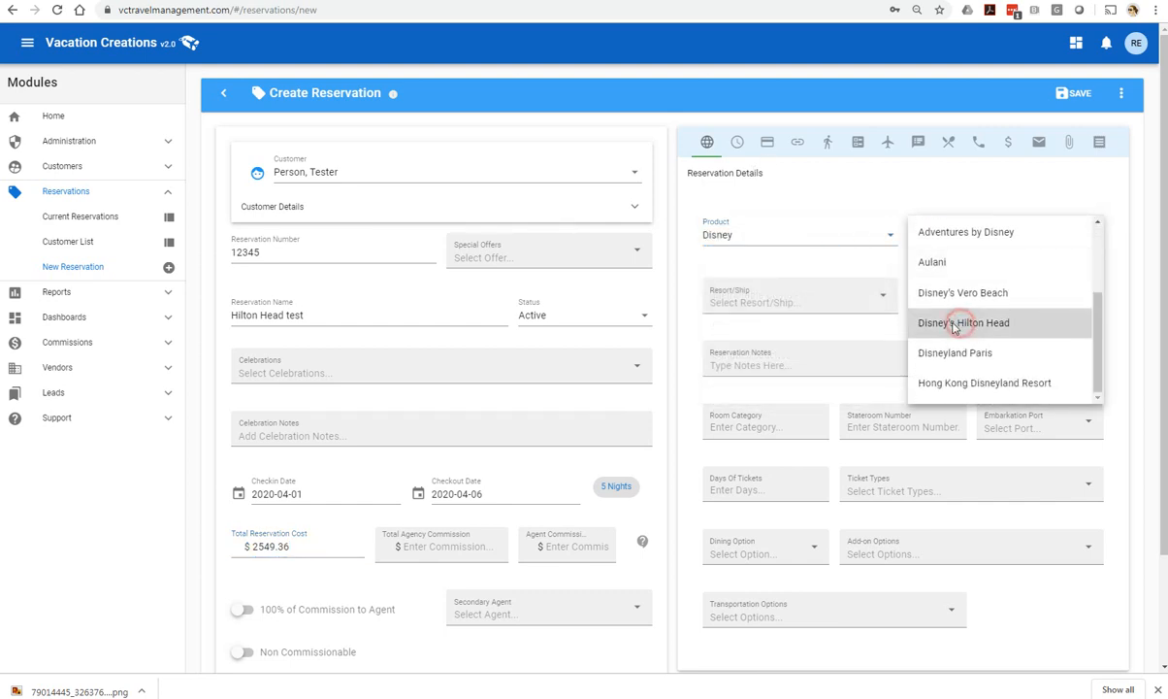
{"action": "left_click", "coordinate": [962, 328]}
{"action": "left_click", "coordinate": [747, 288]}
{"action": "left_click", "coordinate": [781, 288]}
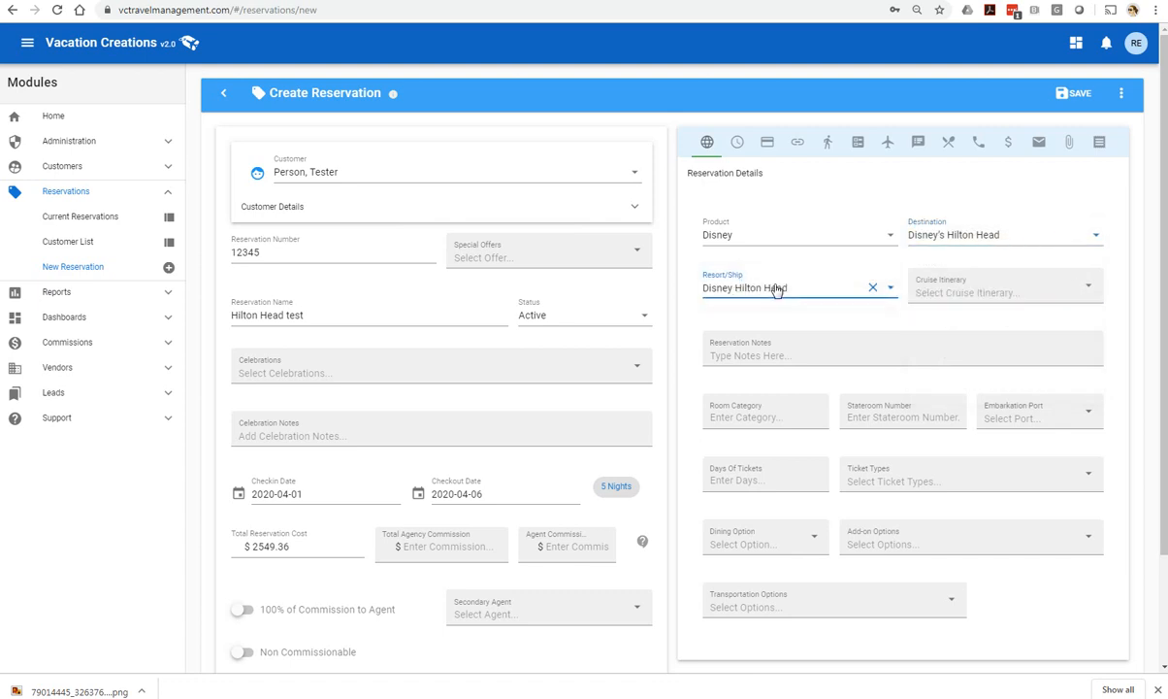
{"action": "left_click", "coordinate": [1073, 94]}
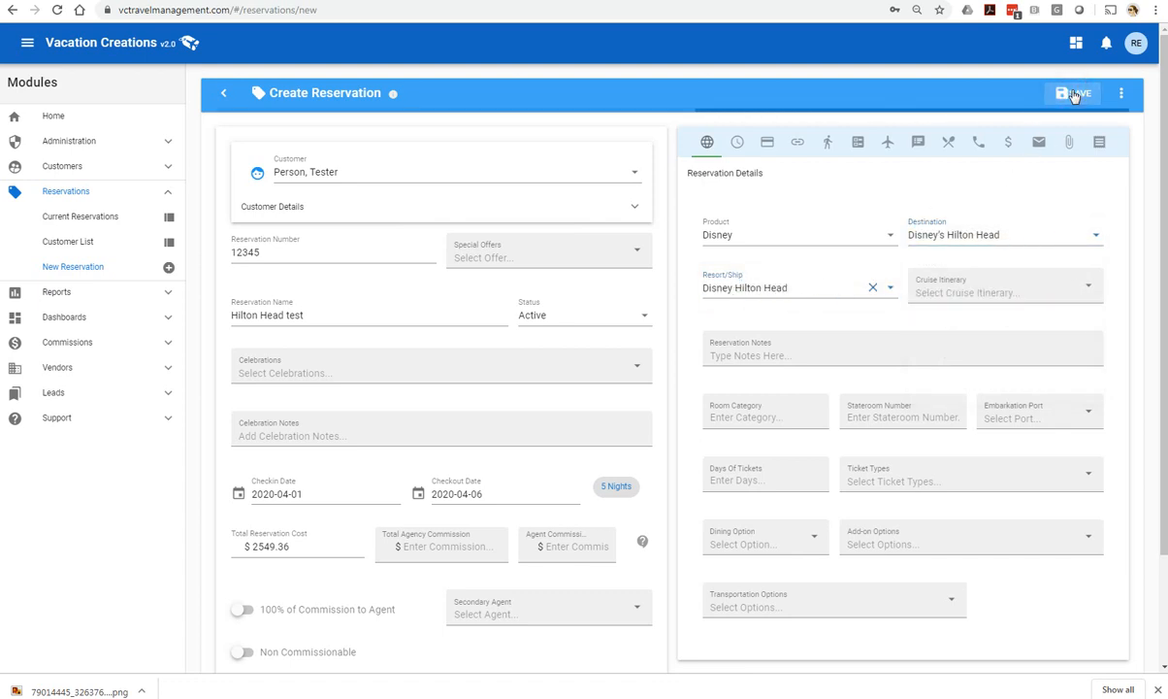
- Set the reservation's final payment due date to 02/05/2020 and save the reservation
{"action": "left_click", "coordinate": [767, 145]}
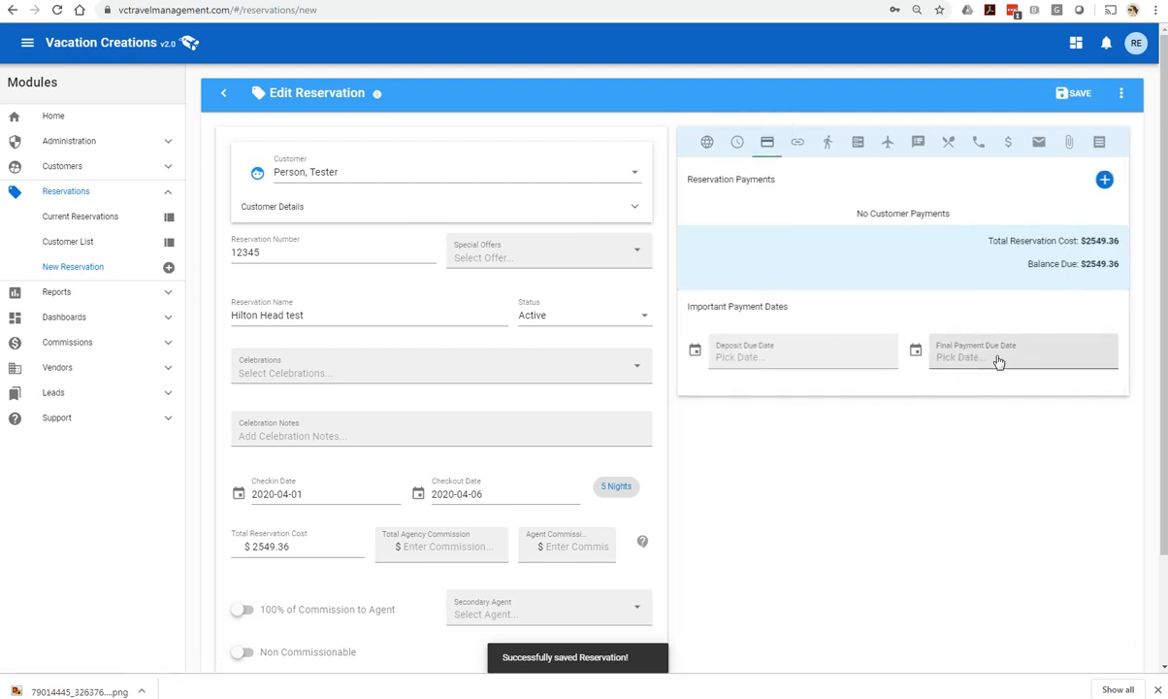
{"action": "left_click", "coordinate": [999, 360]}
{"action": "left_click", "coordinate": [1095, 453]}
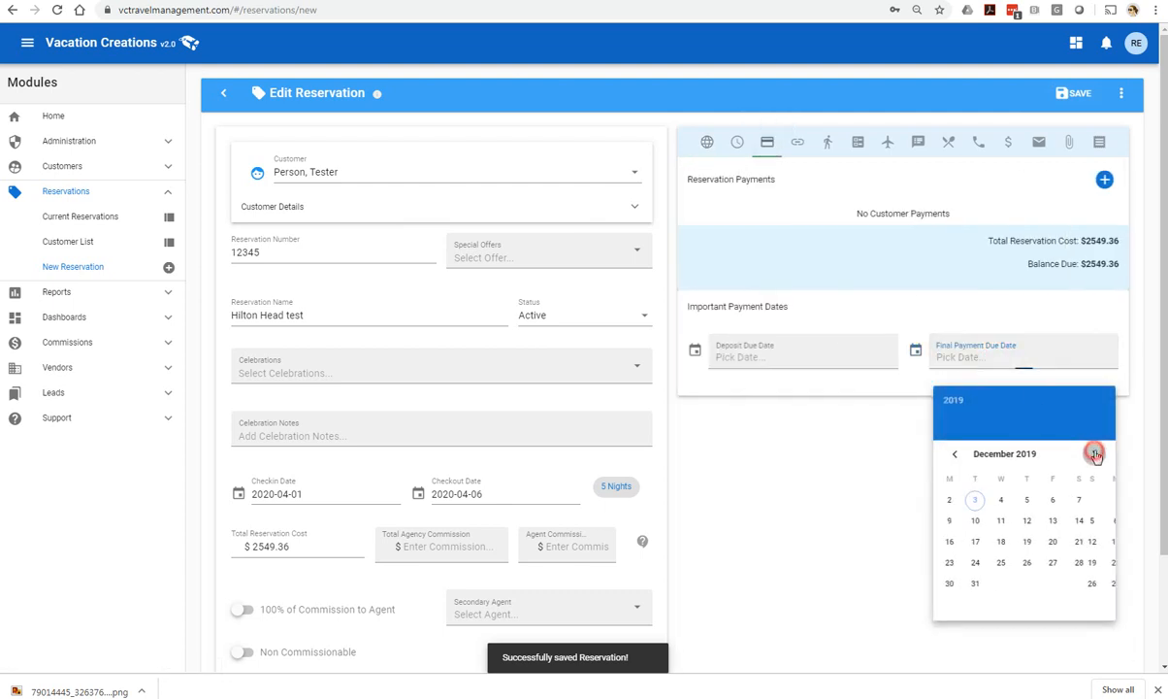
{"action": "left_click", "coordinate": [1094, 453]}
{"action": "left_click", "coordinate": [1023, 521]}
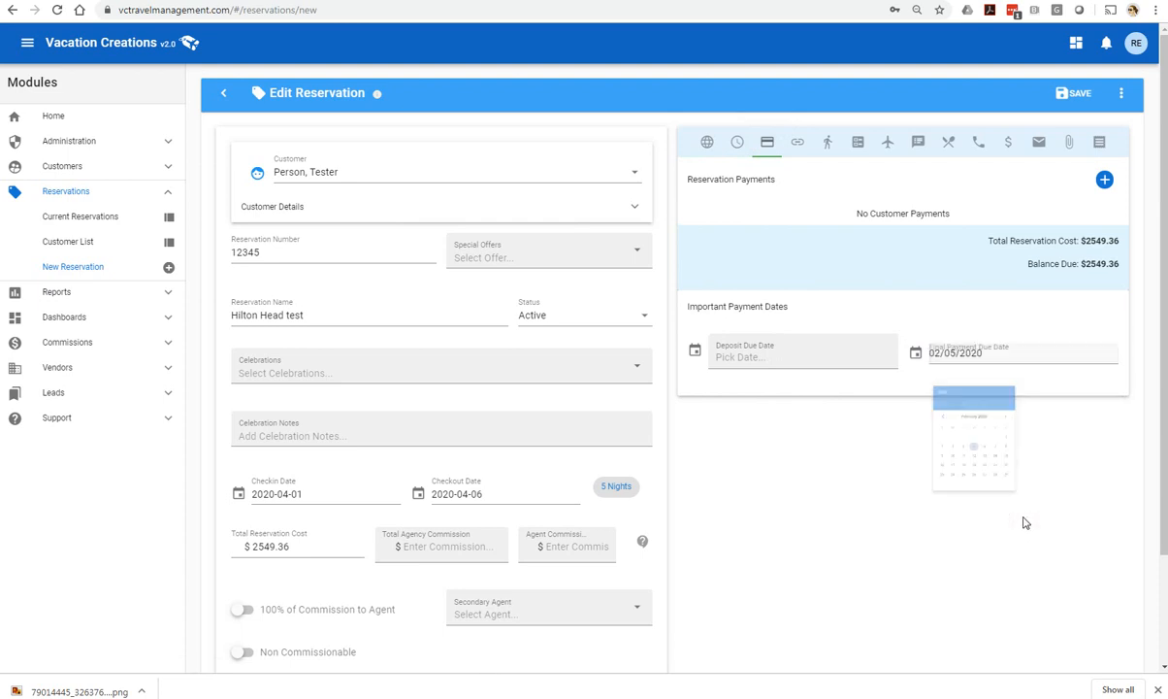
{"action": "left_click", "coordinate": [1073, 94]}
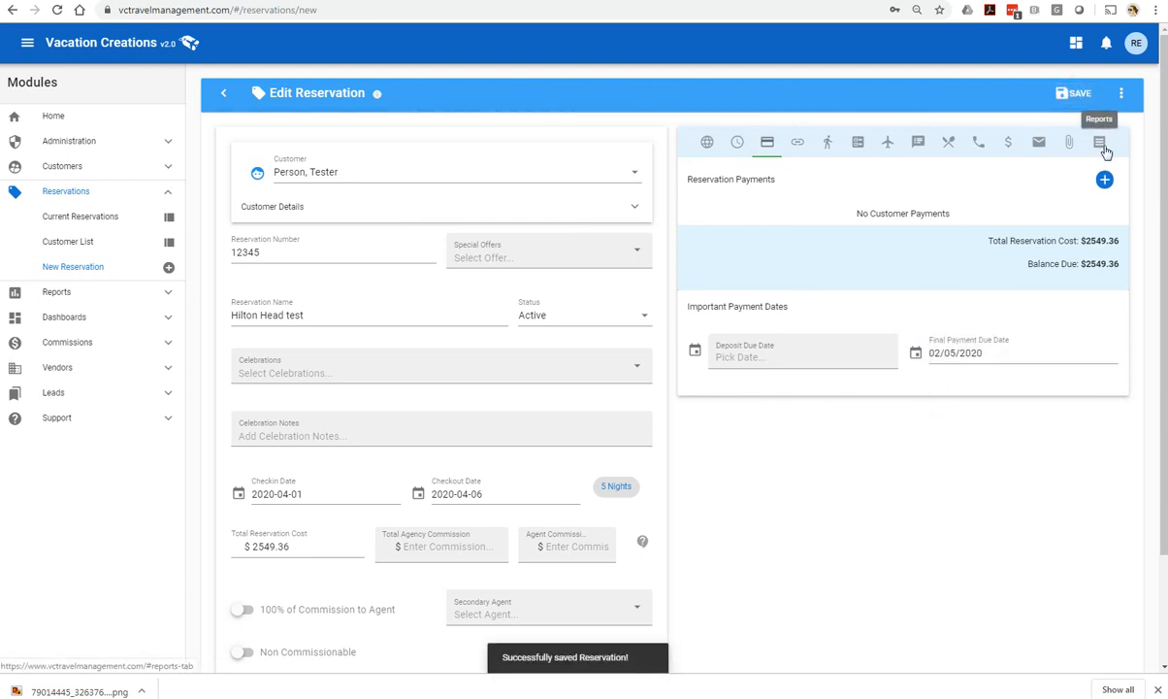
- Search the current reservations for "hilton" with refreshed results and open the Hilton Head test reservation
{"action": "left_click", "coordinate": [79, 216]}
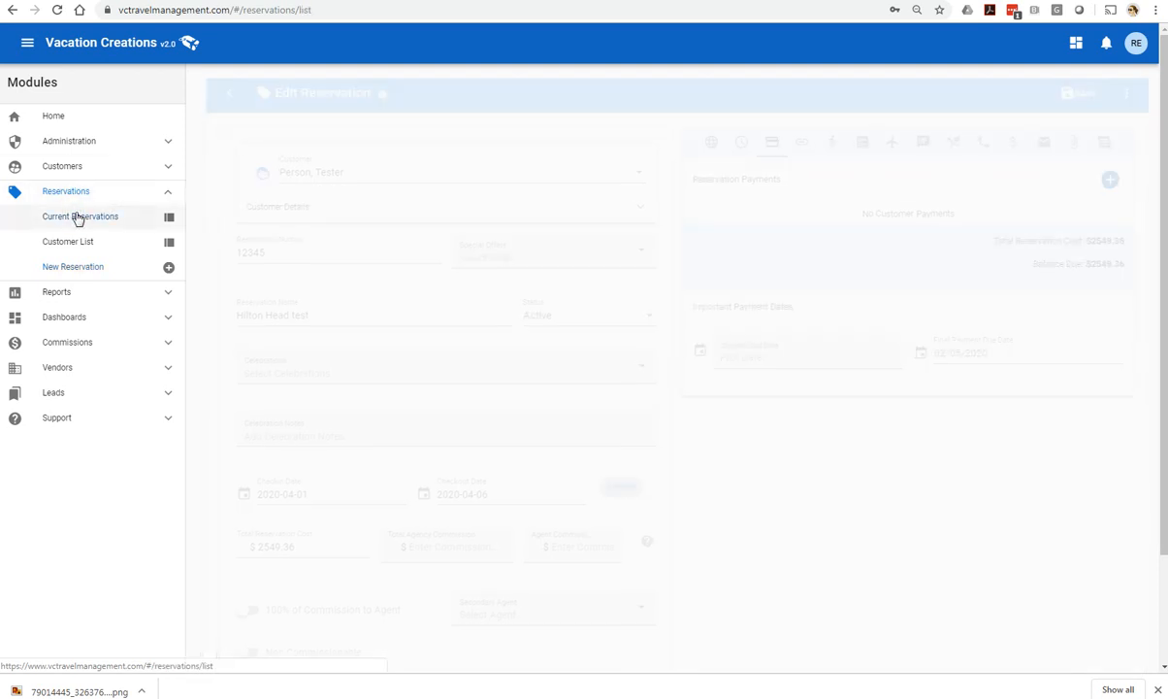
{"action": "left_click", "coordinate": [657, 149]}
{"action": "left_click", "coordinate": [1041, 99]}
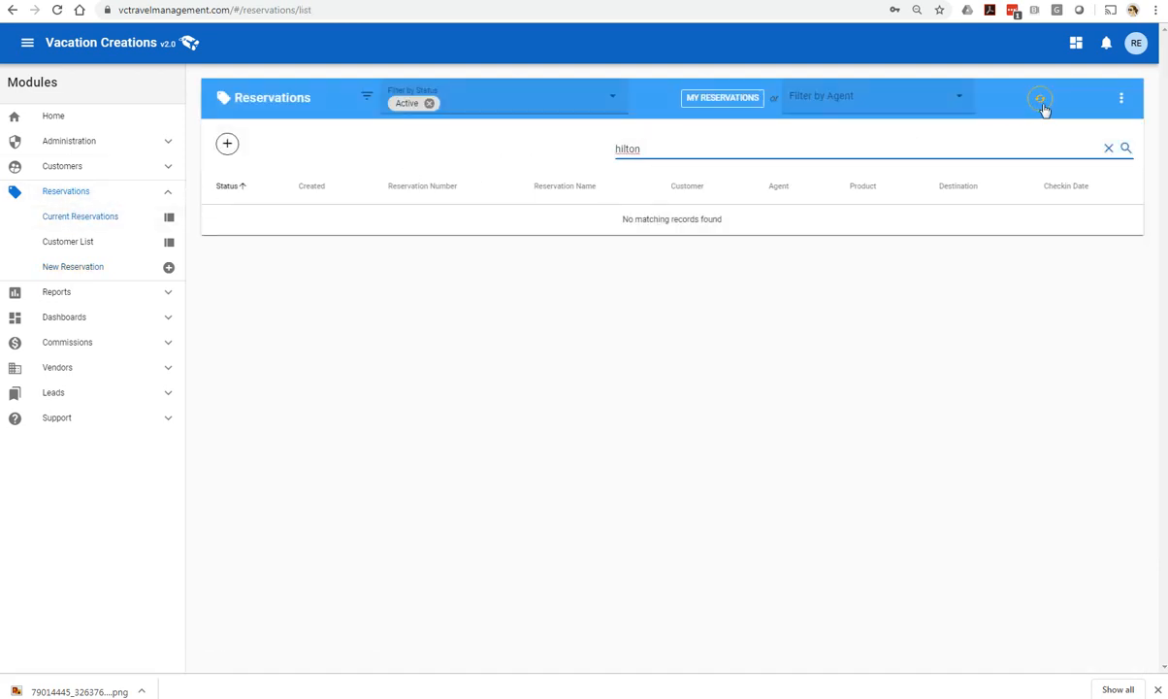
{"action": "left_click", "coordinate": [1040, 100]}
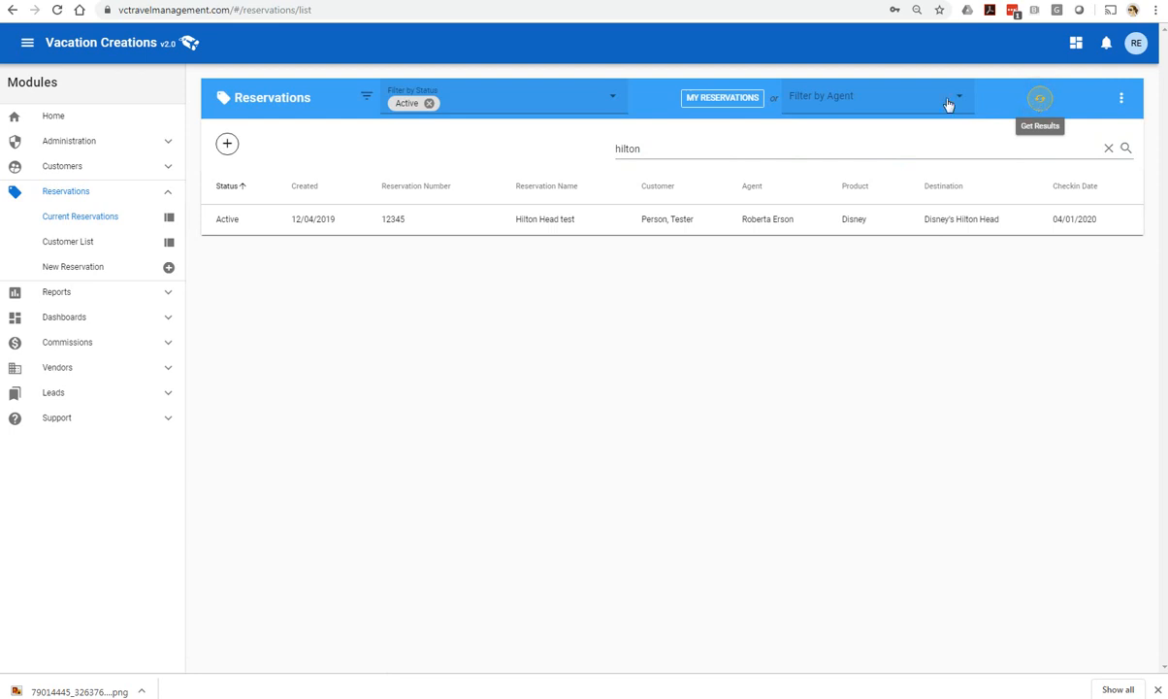
{"action": "left_click", "coordinate": [650, 222]}
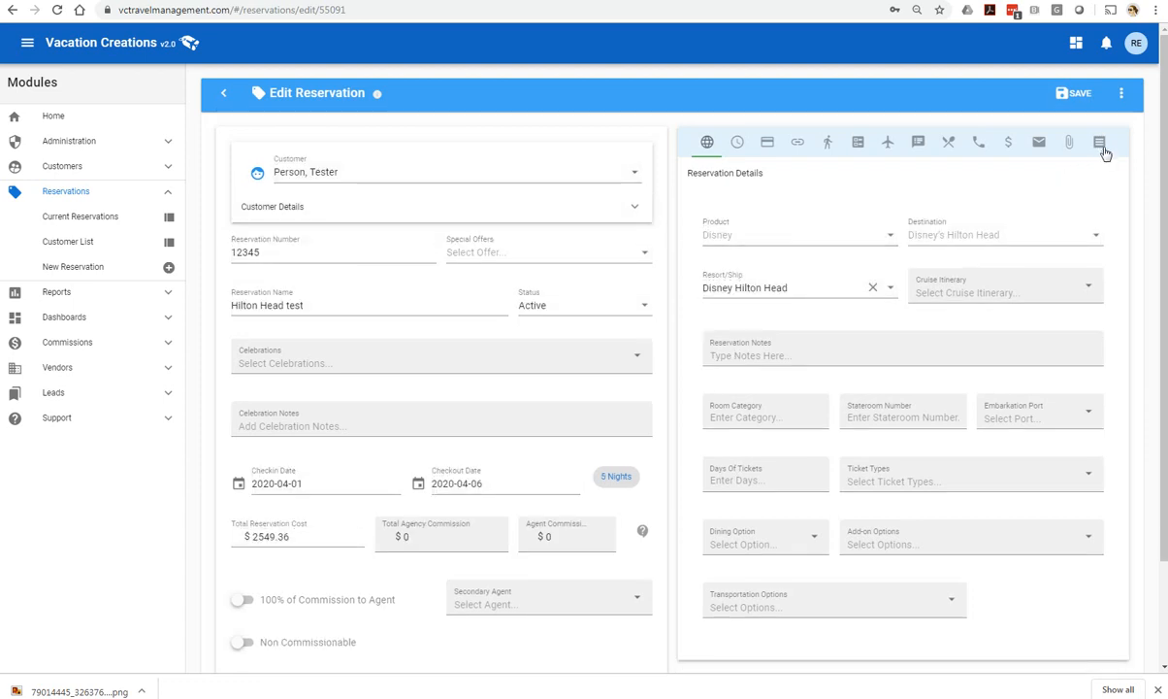
- Generate the Hilton Head test invoice report for the reservation with invoice number 1
{"action": "left_click", "coordinate": [1100, 143]}
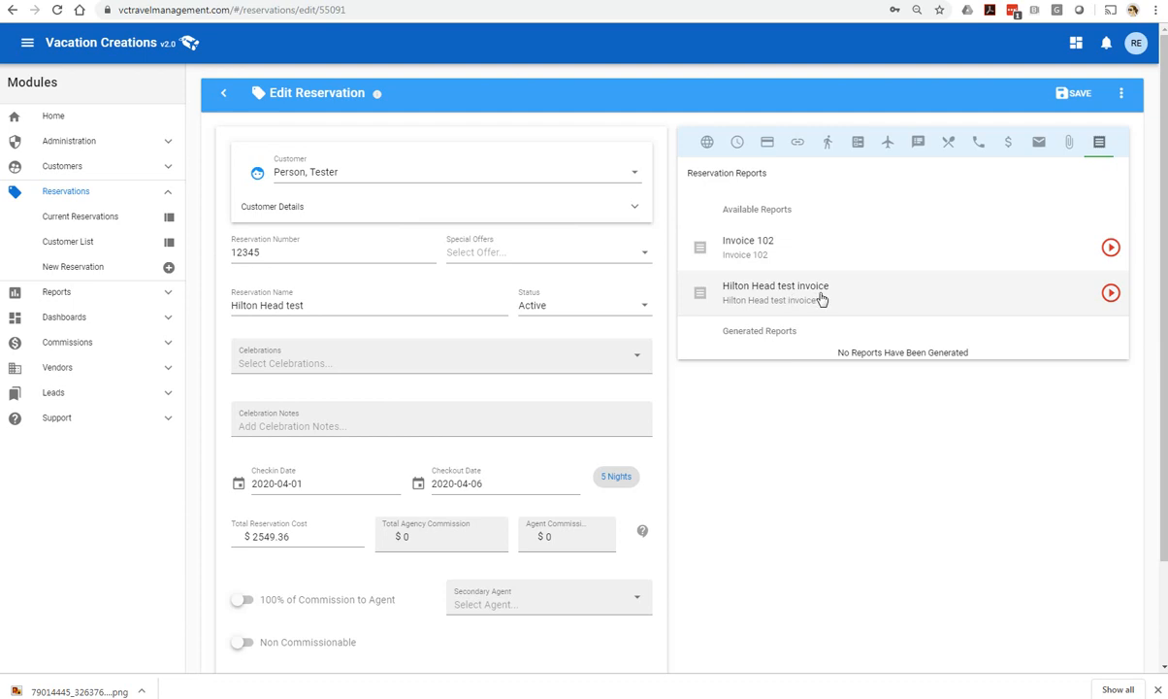
{"action": "left_click", "coordinate": [1111, 294]}
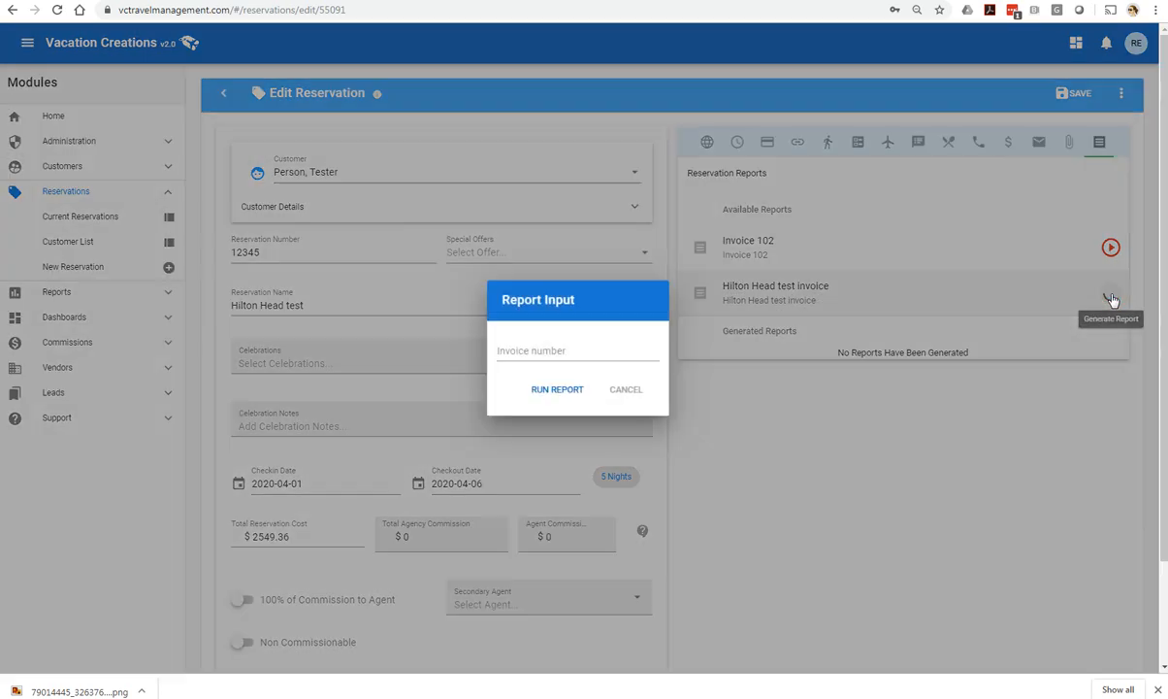
{"action": "left_click", "coordinate": [554, 351]}
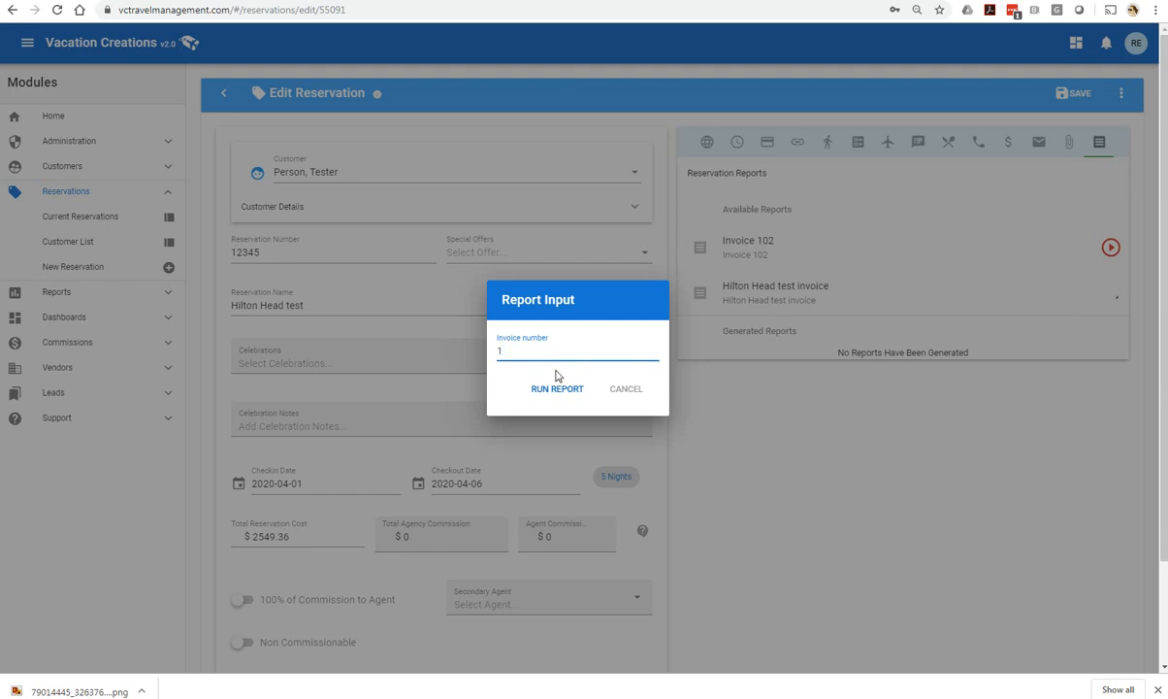
{"action": "left_click", "coordinate": [557, 389]}
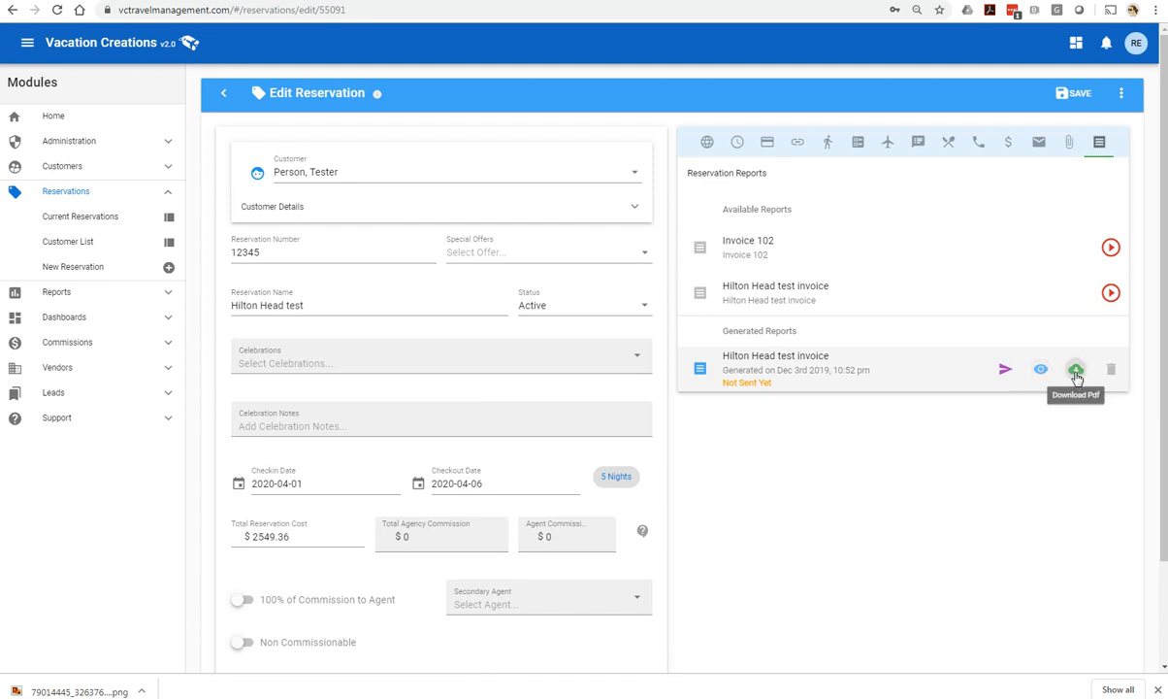
- Preview the generated Hilton Head test invoice and send it to the customer
{"action": "left_click", "coordinate": [1039, 372]}
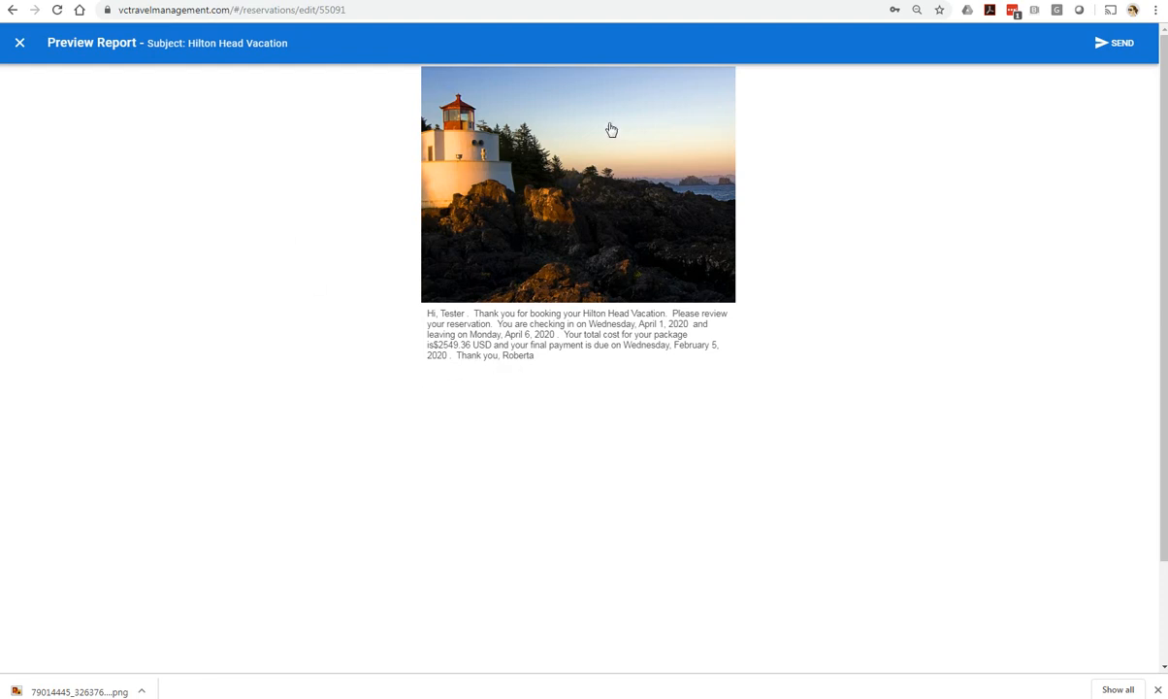
{"action": "left_click", "coordinate": [1114, 45]}
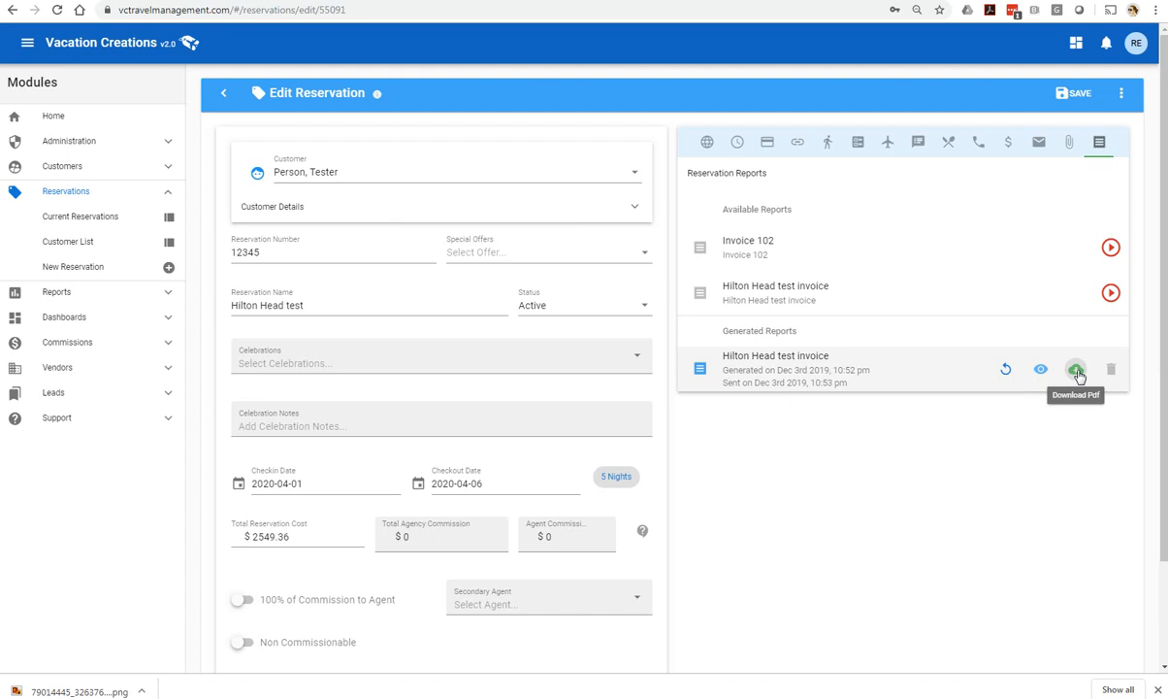
{"action": "left_click", "coordinate": [1111, 294]}
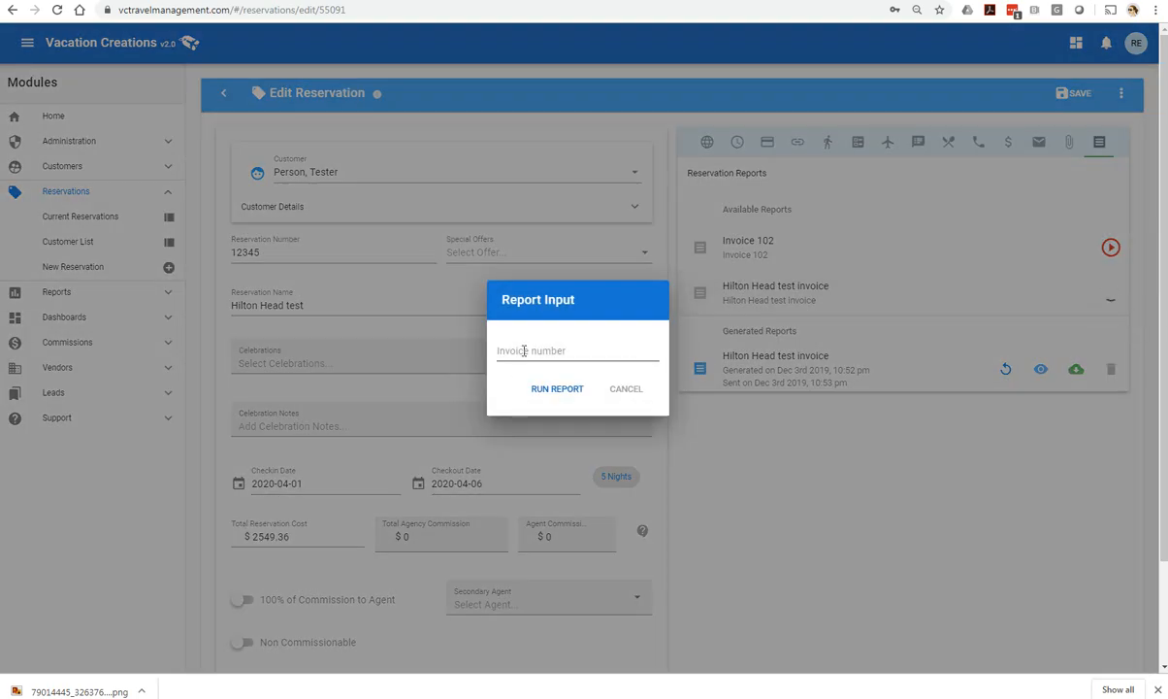
{"action": "left_click", "coordinate": [626, 390]}
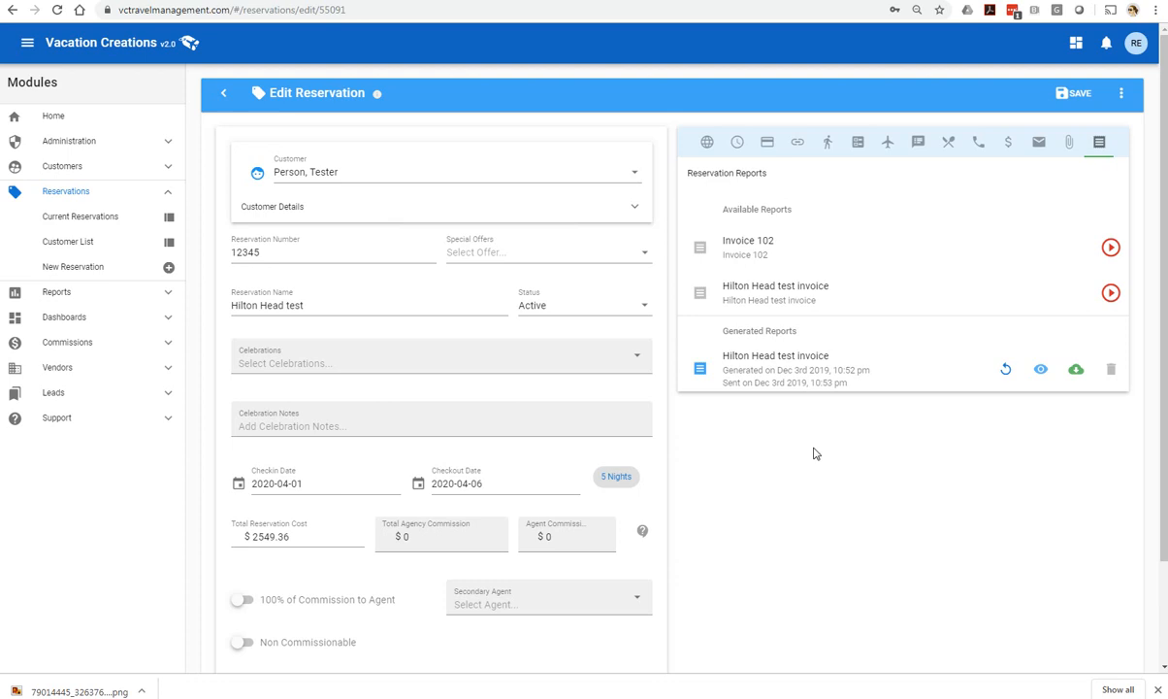
- Review the reservation's payment dates and its product and resort details, and save the reservation
{"action": "left_click", "coordinate": [767, 142]}
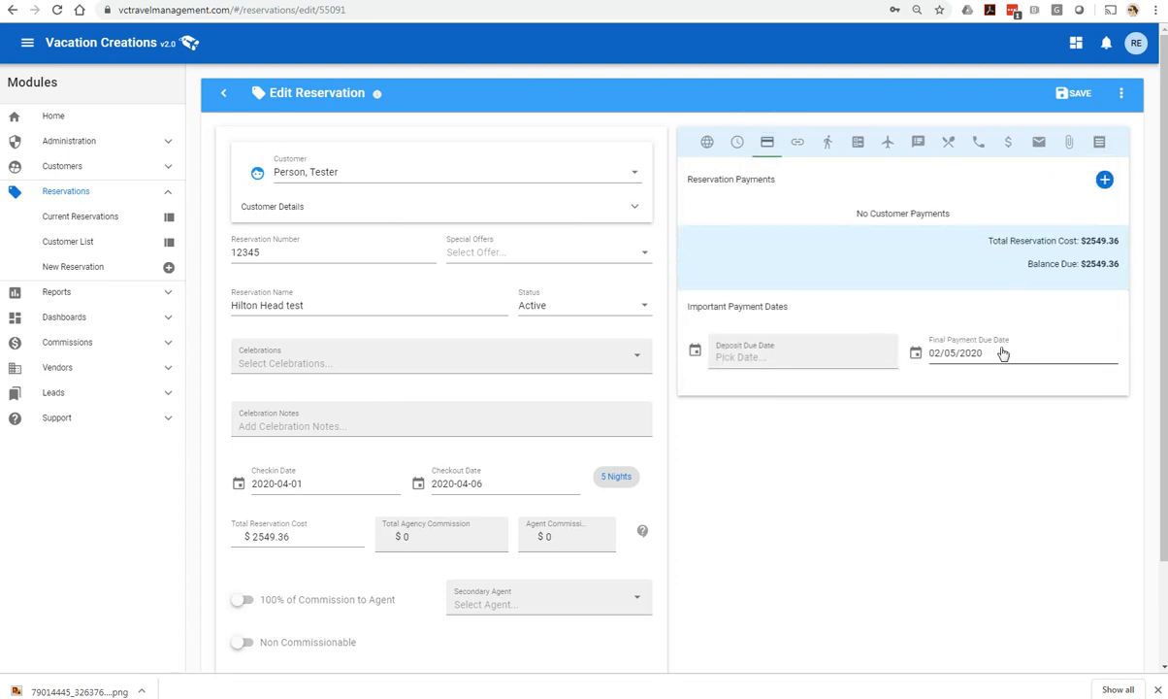
{"action": "left_click", "coordinate": [706, 142]}
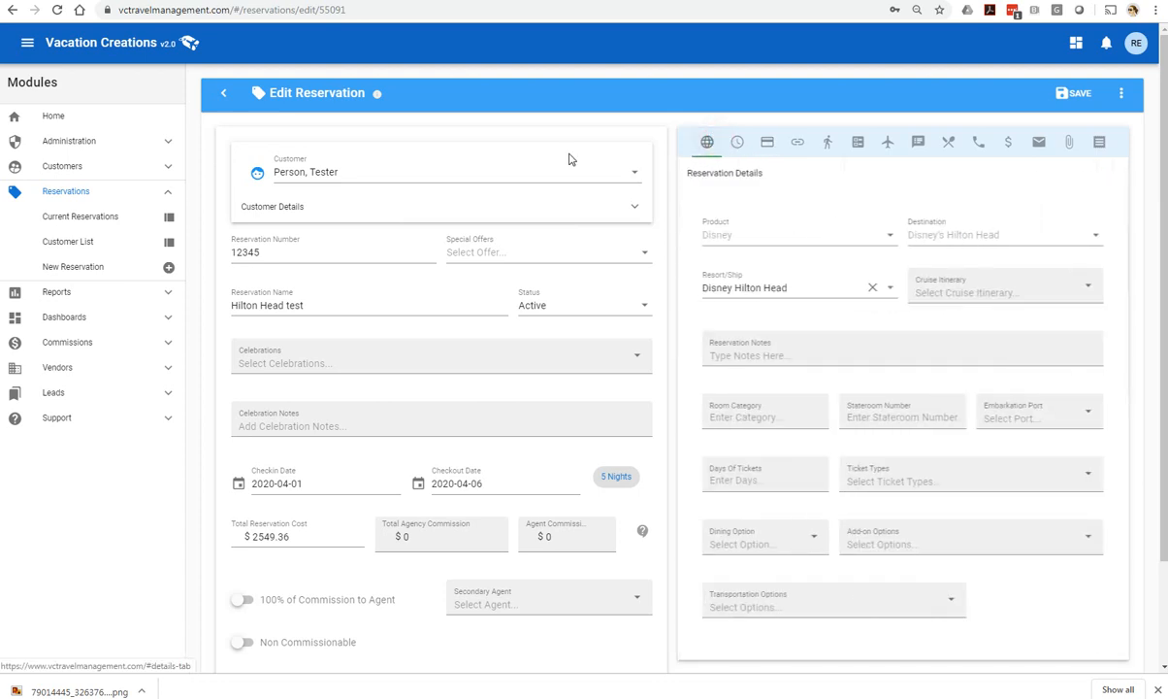
{"action": "left_click", "coordinate": [1079, 97]}
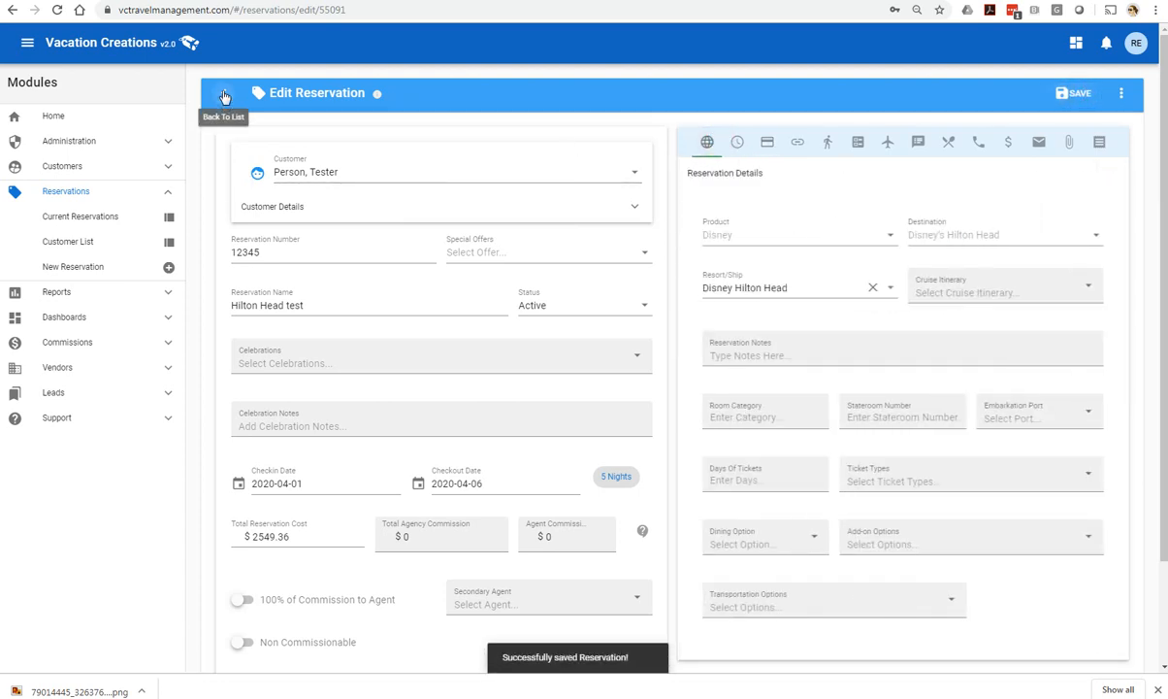